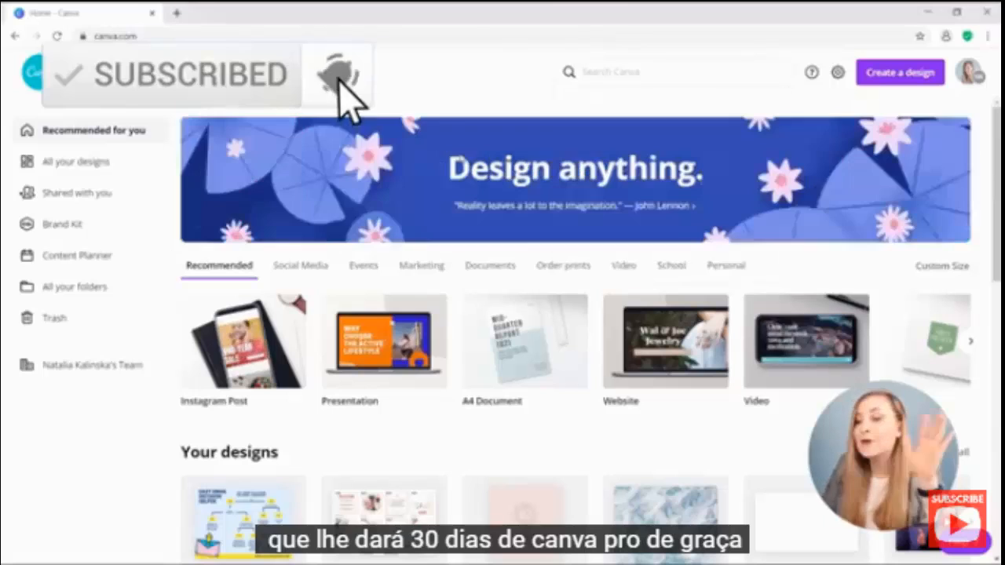
Search Canva for 'logo' and open the Logo templates results.
click(684, 76)
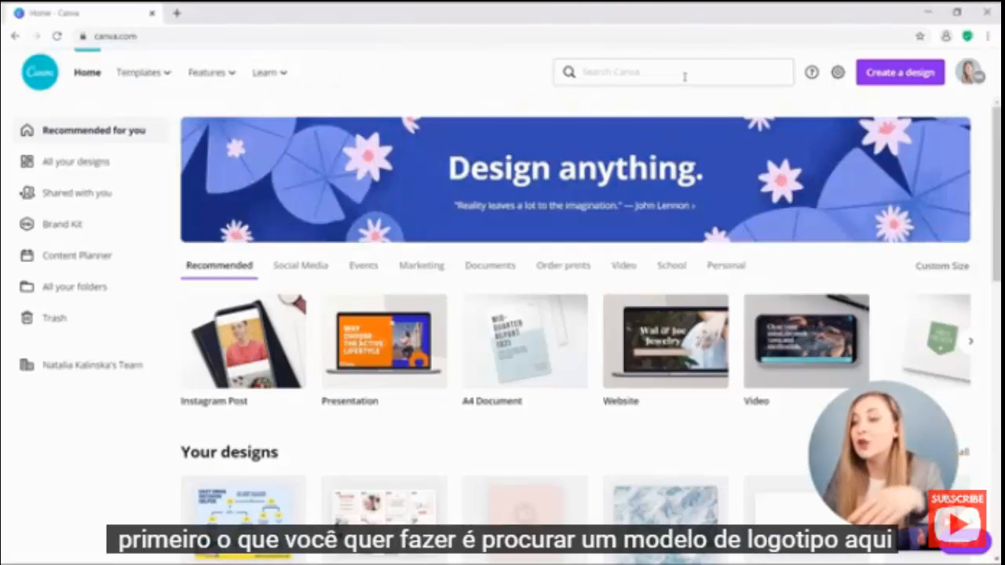
text(logo)
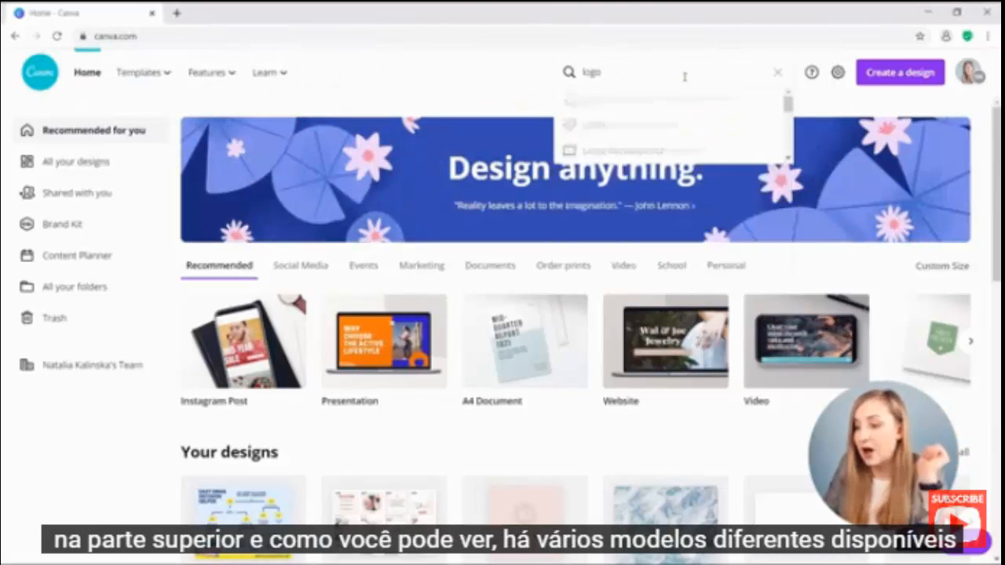
click(640, 161)
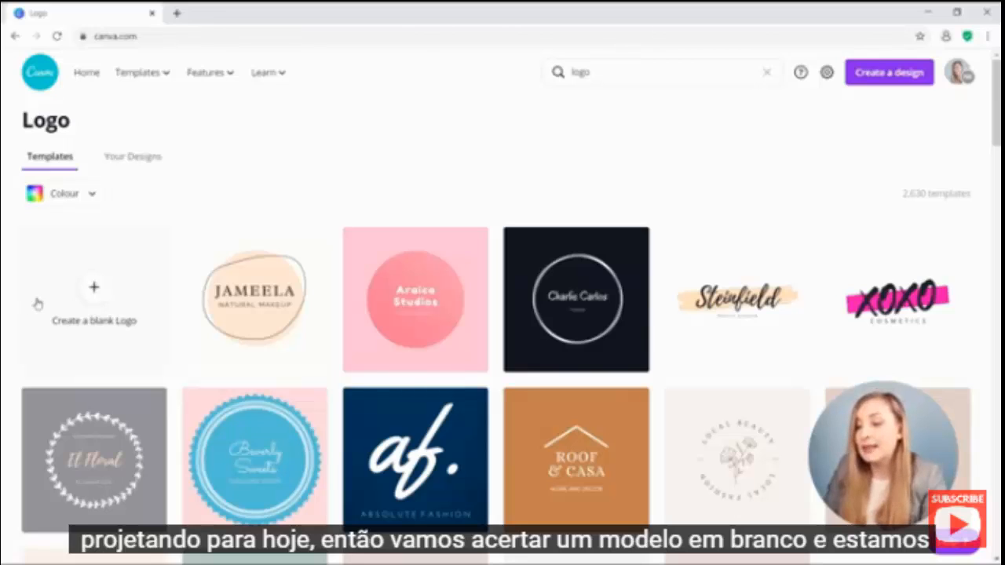
Create a blank logo design with a pale pink Rose Gold page background.
click(106, 298)
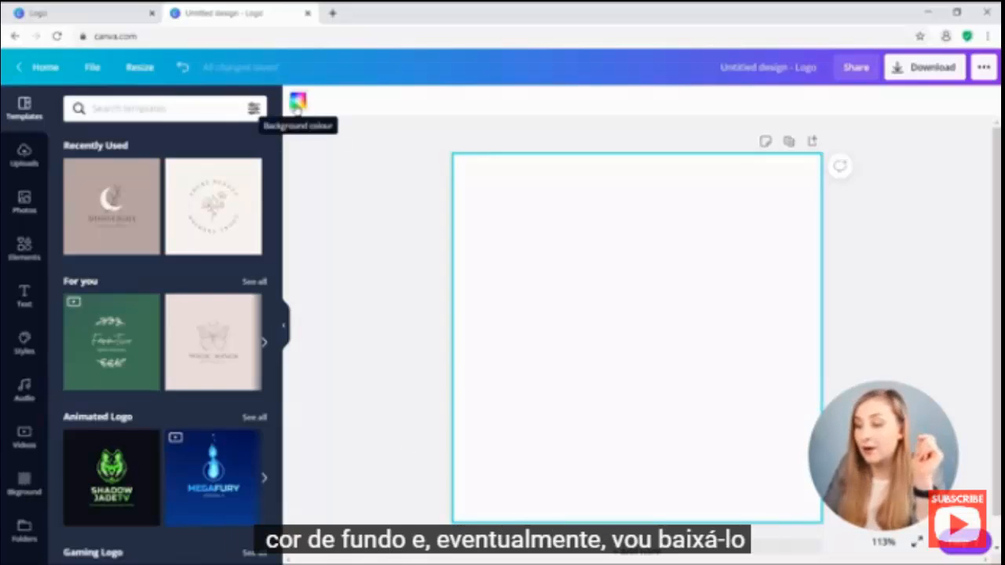
click(296, 103)
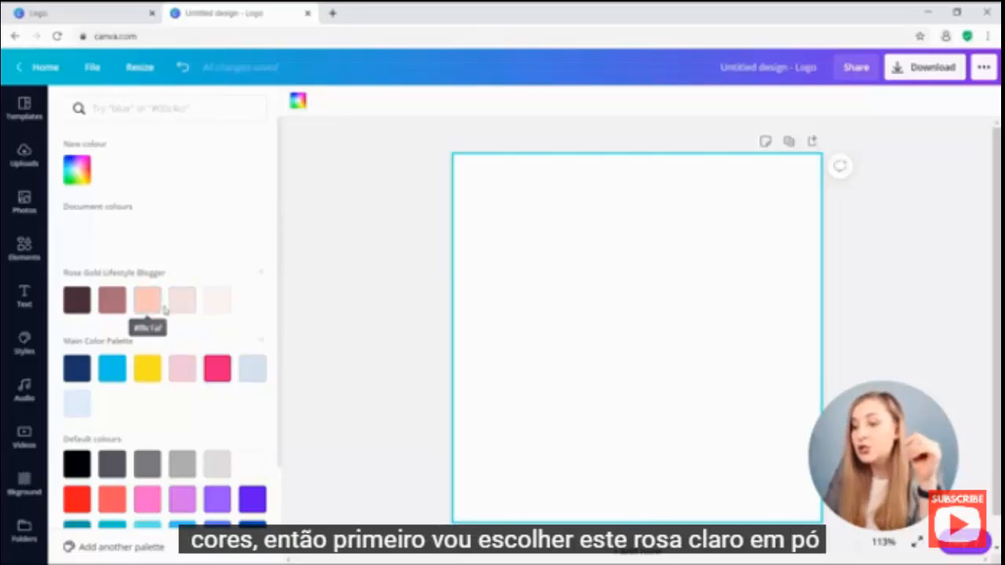
click(179, 303)
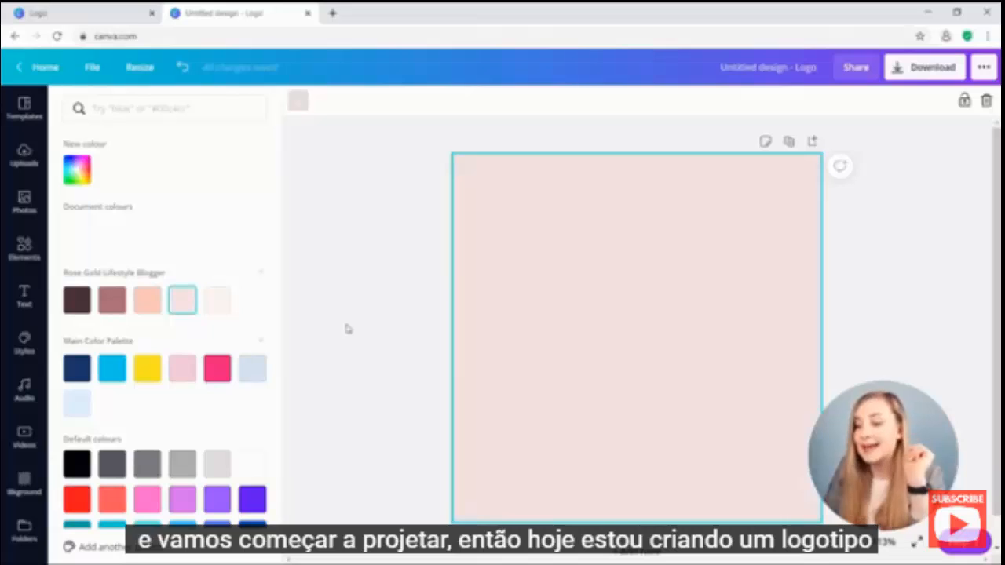
click(348, 328)
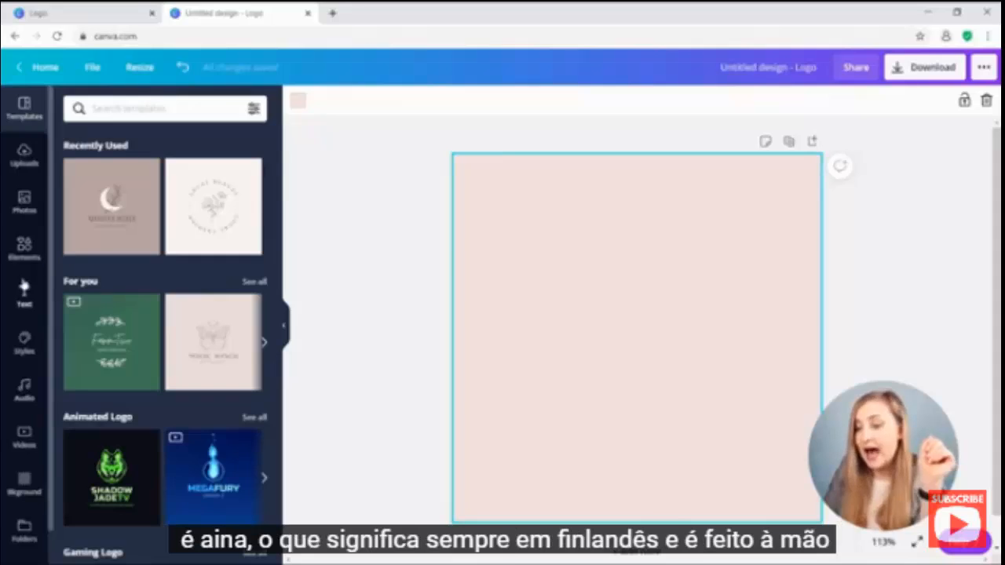
Add a heading reading 'aina', correcting the mistyped final letter.
click(24, 297)
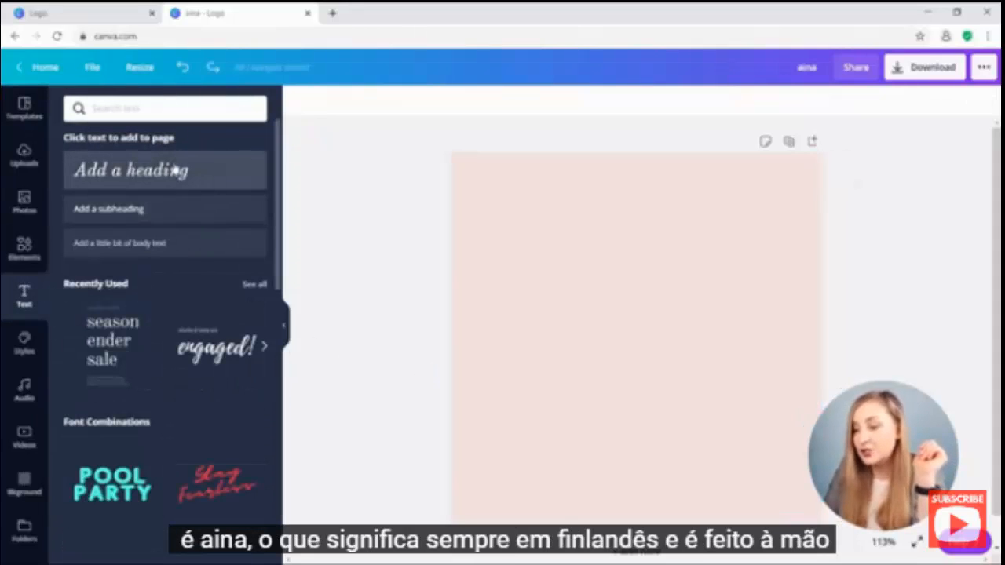
click(175, 169)
text(aine)
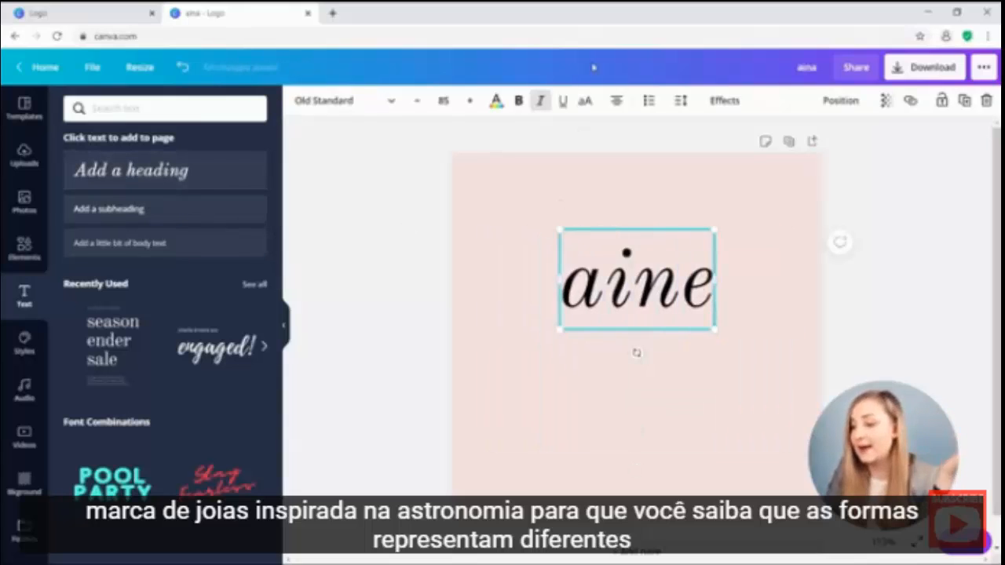
key(BackSpace)
text(a)
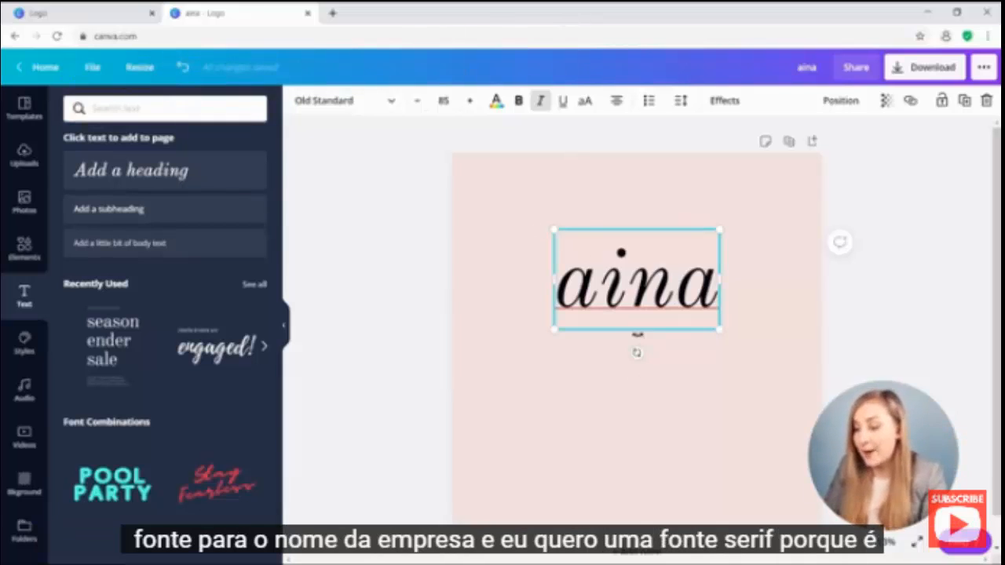
Make the heading uppercase, non-italic Noto Serif Display Medium.
key(ctrl+a)
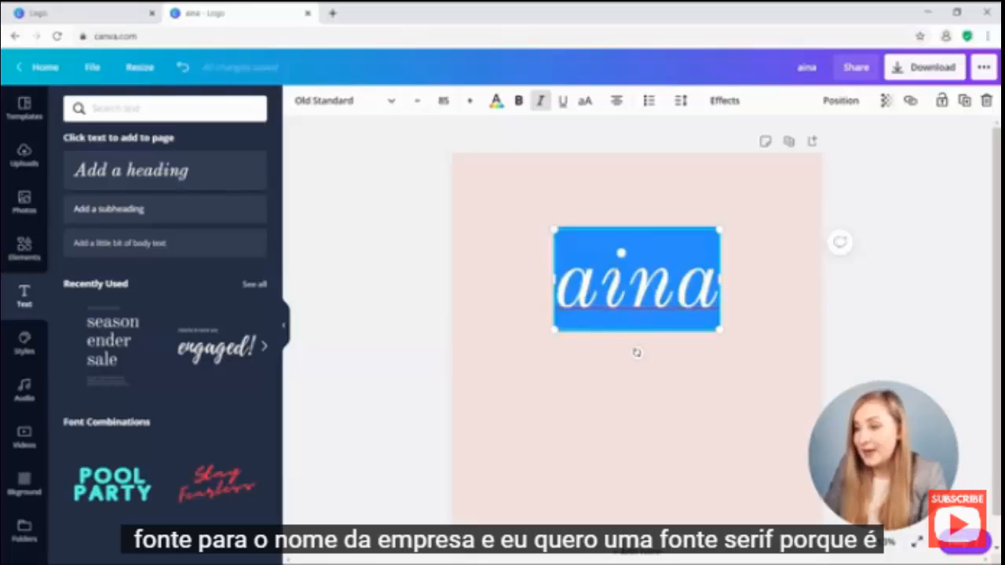
click(339, 104)
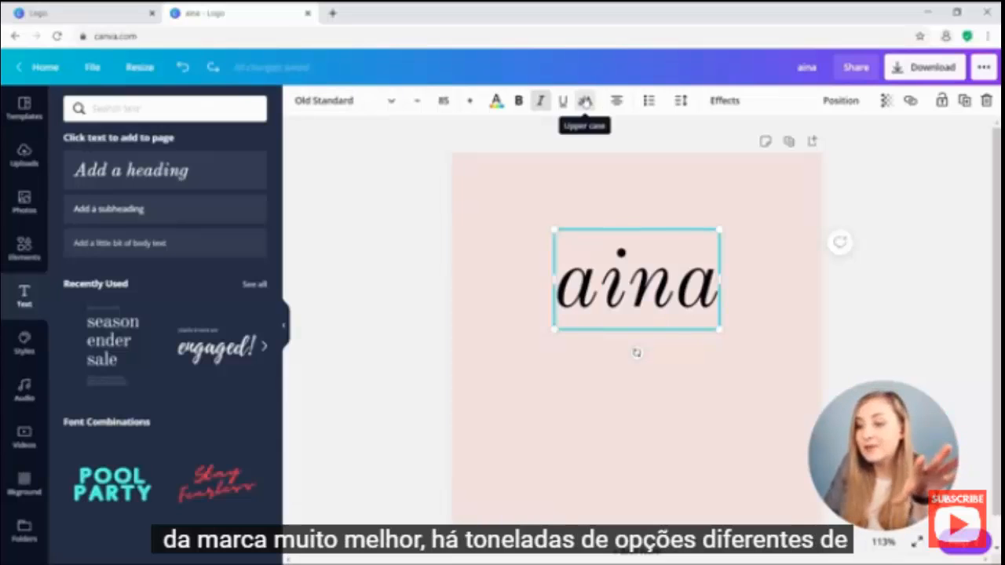
click(585, 101)
click(541, 101)
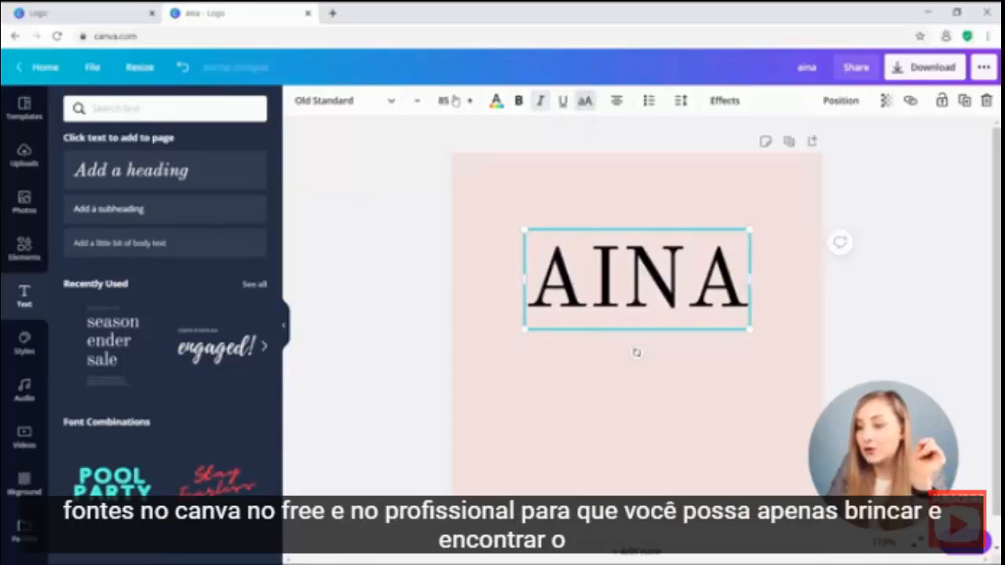
click(318, 102)
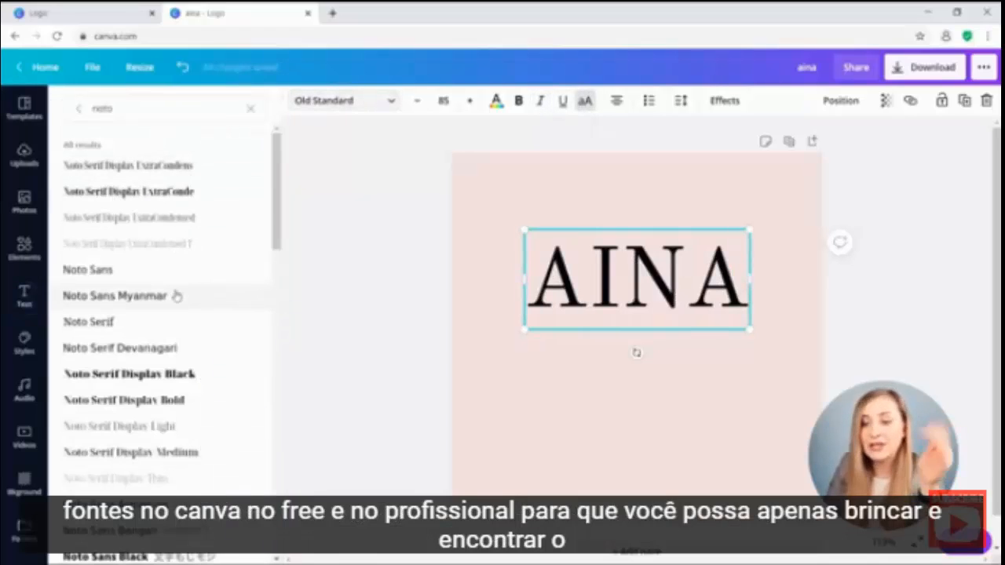
scroll(177, 285, down, 1)
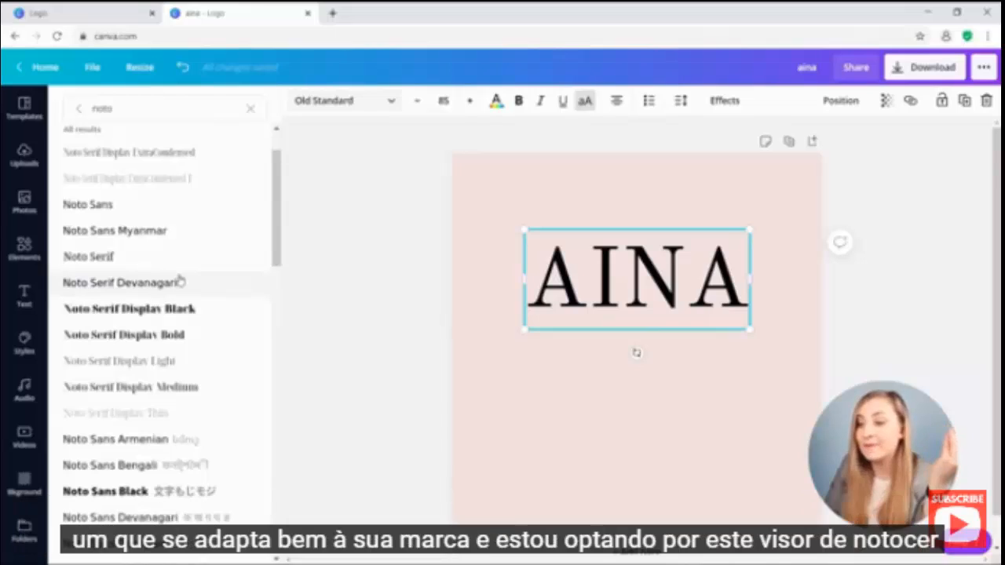
click(199, 392)
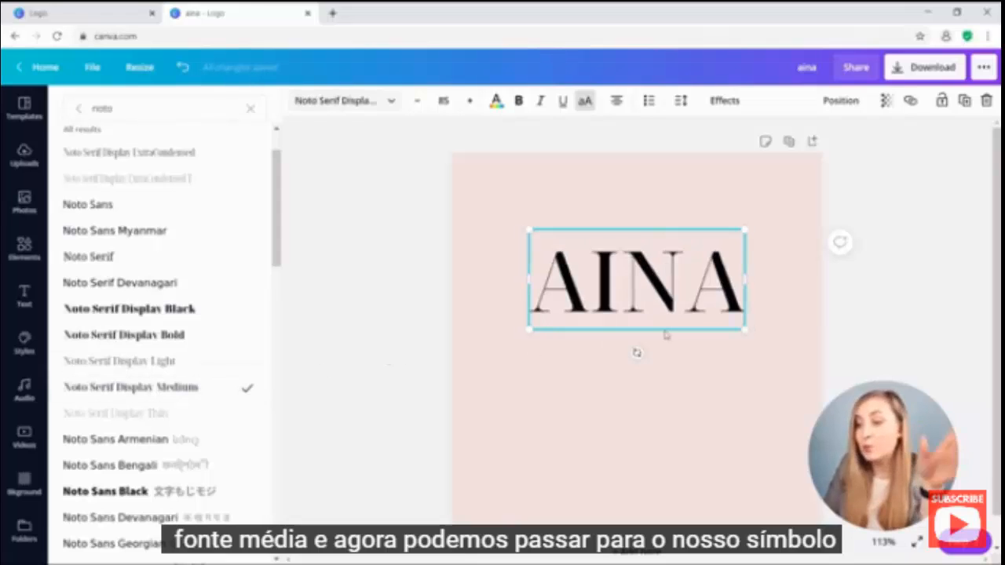
Colour AINA dark brown and shrink it to 58.5, placed lower on the page.
click(497, 101)
click(77, 299)
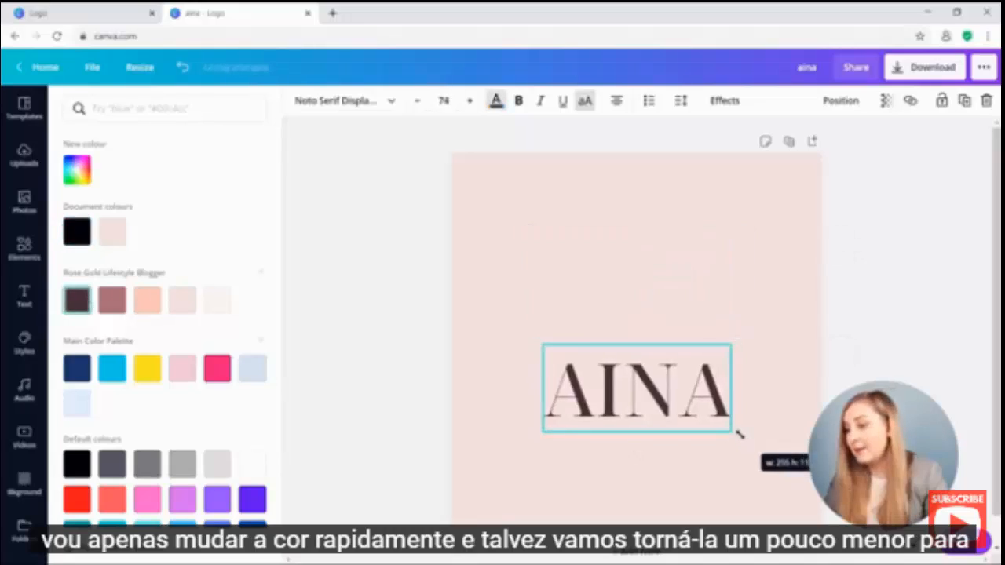
drag(739, 434, 720, 420)
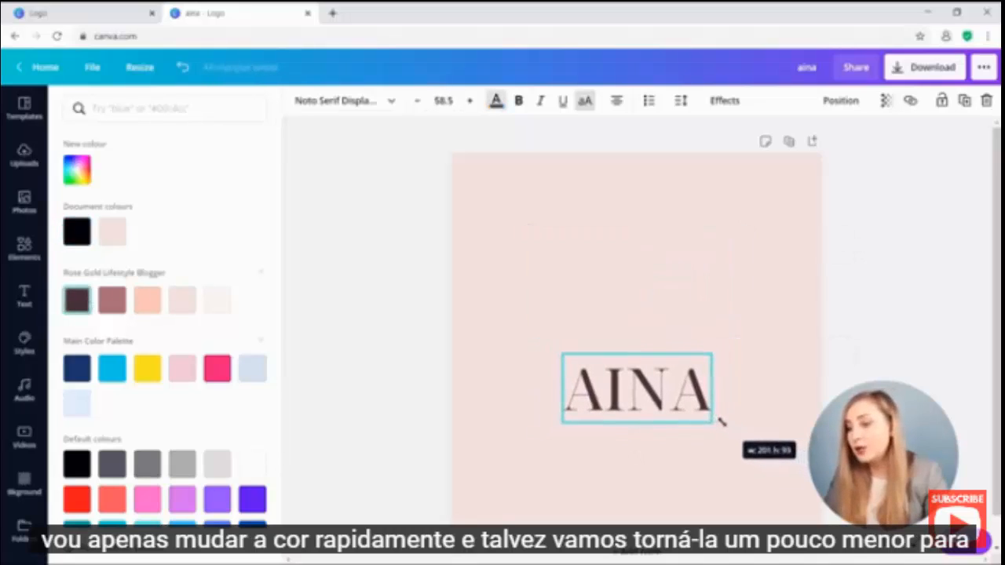
click(769, 424)
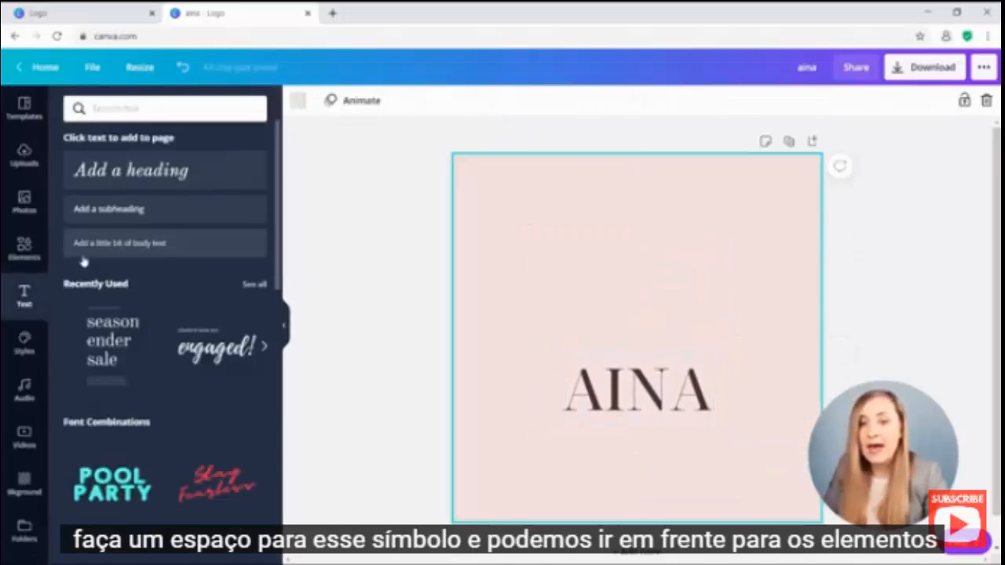
Open the Elements library beside the logo page.
click(25, 247)
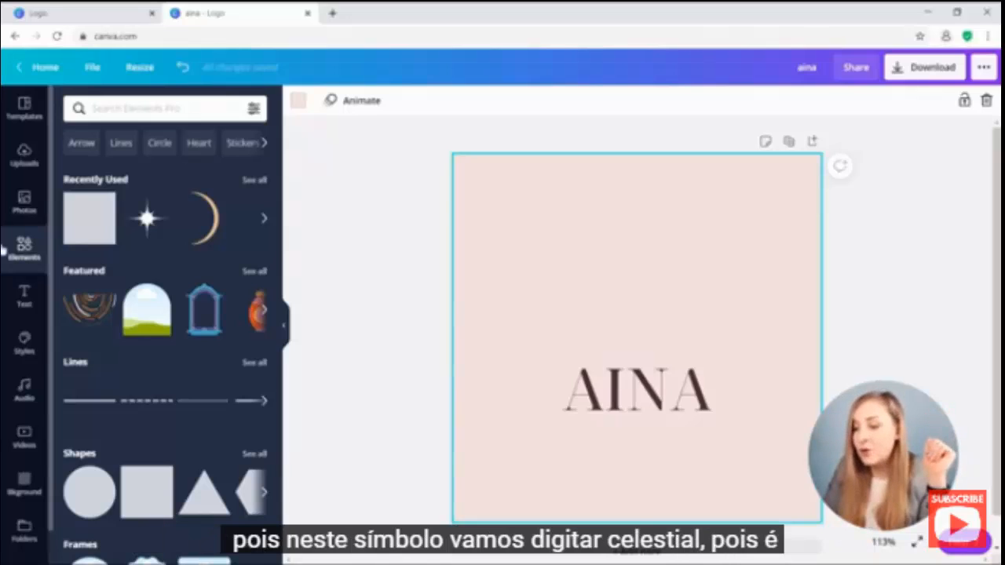
Search elements for 'celestial' and place the celestial circle emblem above AINA.
click(171, 110)
text(cel)
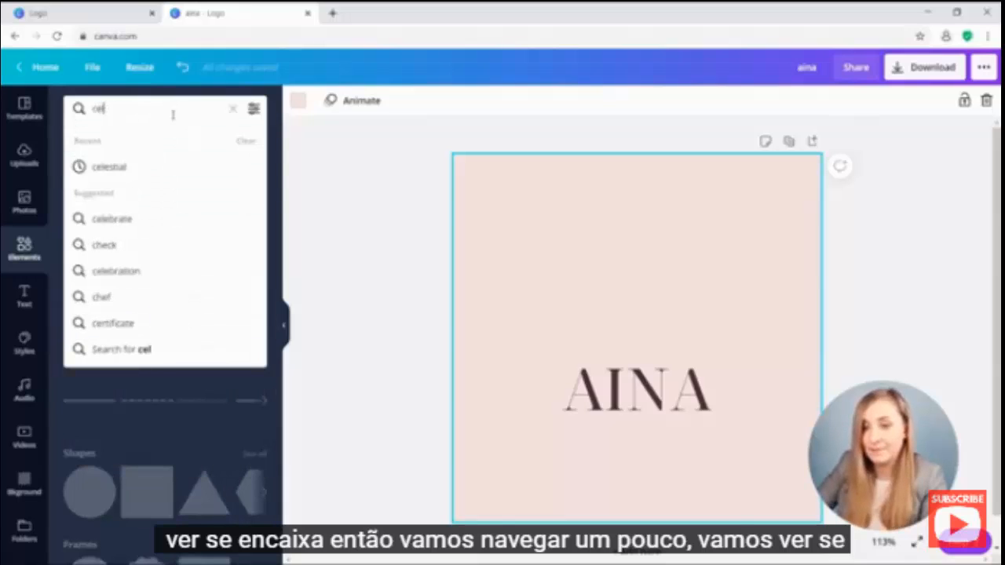
text(estial)
key(Return)
scroll(226, 183, down, 2)
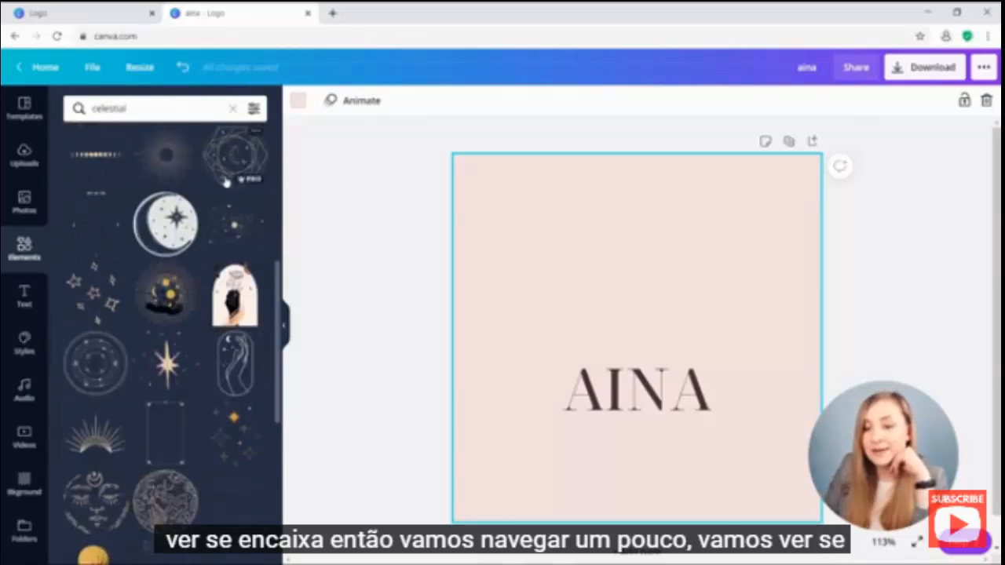
scroll(226, 182, down, 6)
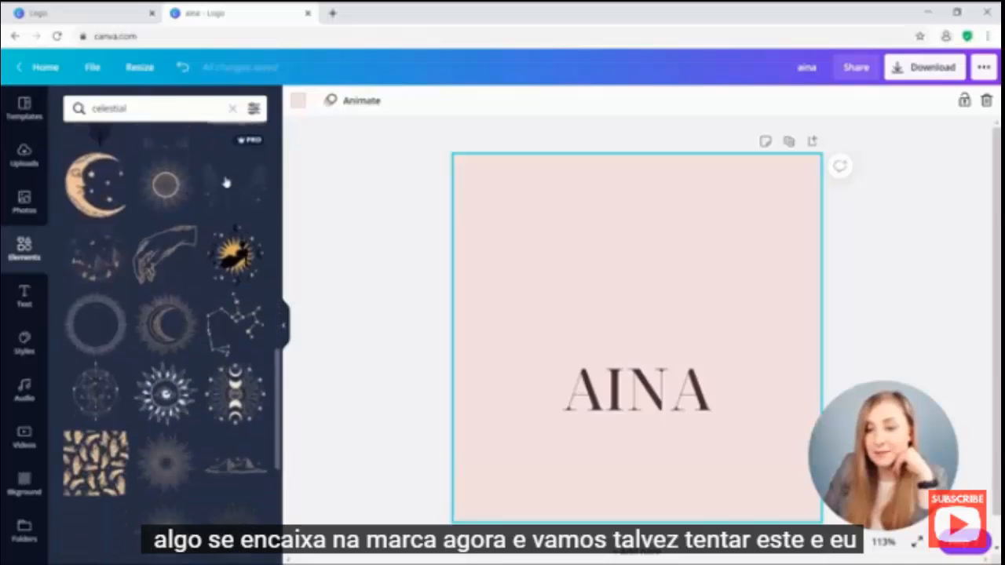
scroll(225, 182, down, 8)
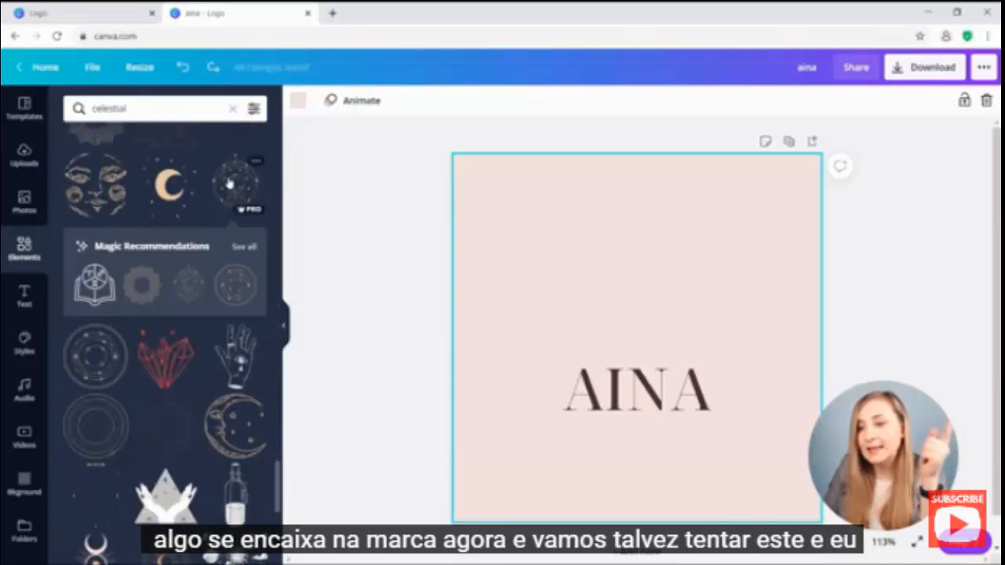
click(229, 182)
drag(641, 332, 680, 275)
Recolour the celestial emblem dark brown and centre the AINA wordmark on the page.
click(298, 100)
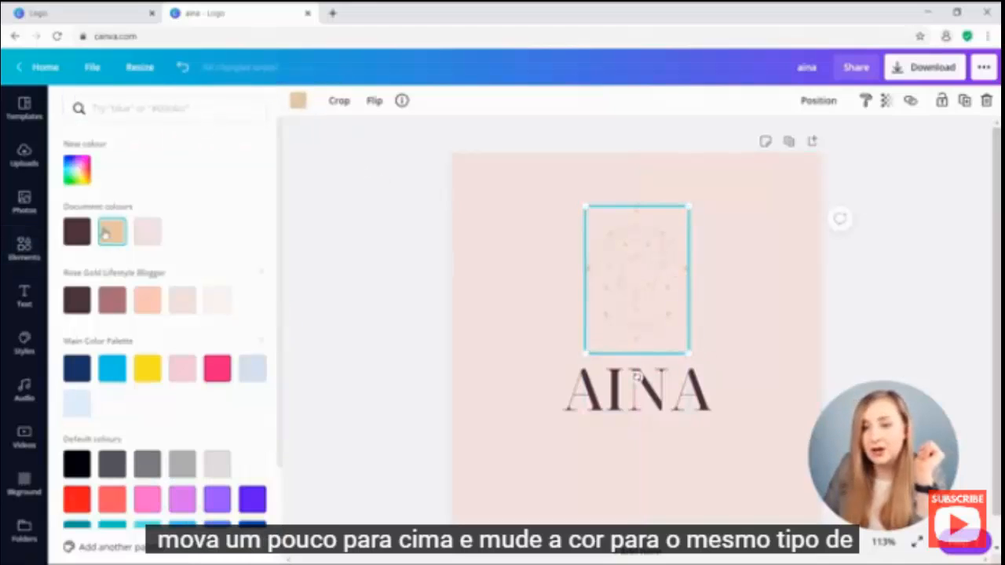
click(77, 231)
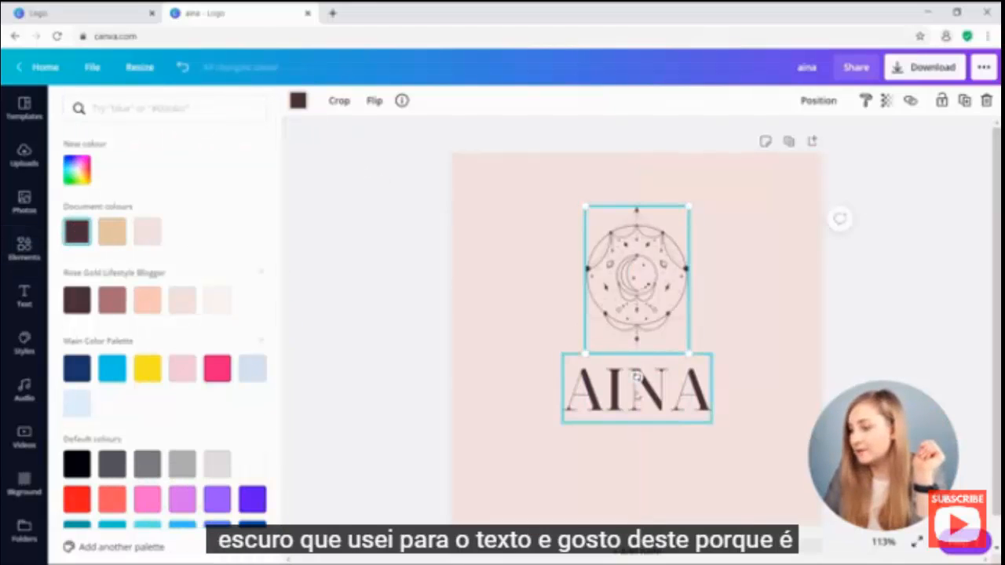
click(636, 377)
drag(706, 409, 702, 399)
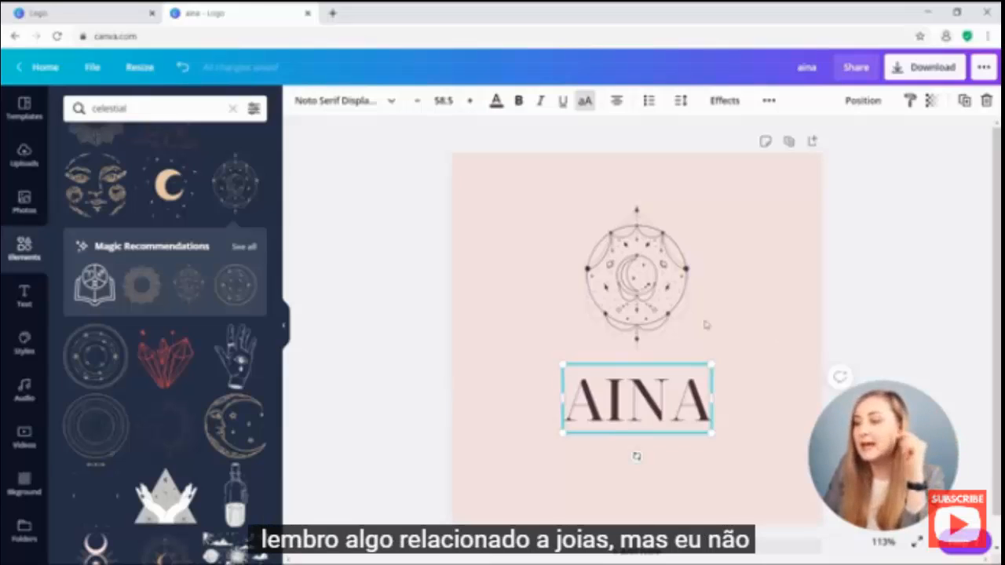
click(665, 321)
Delete the celestial emblem and add an 'ethereal' moon-and-sunburst graphic above AINA.
key(Delete)
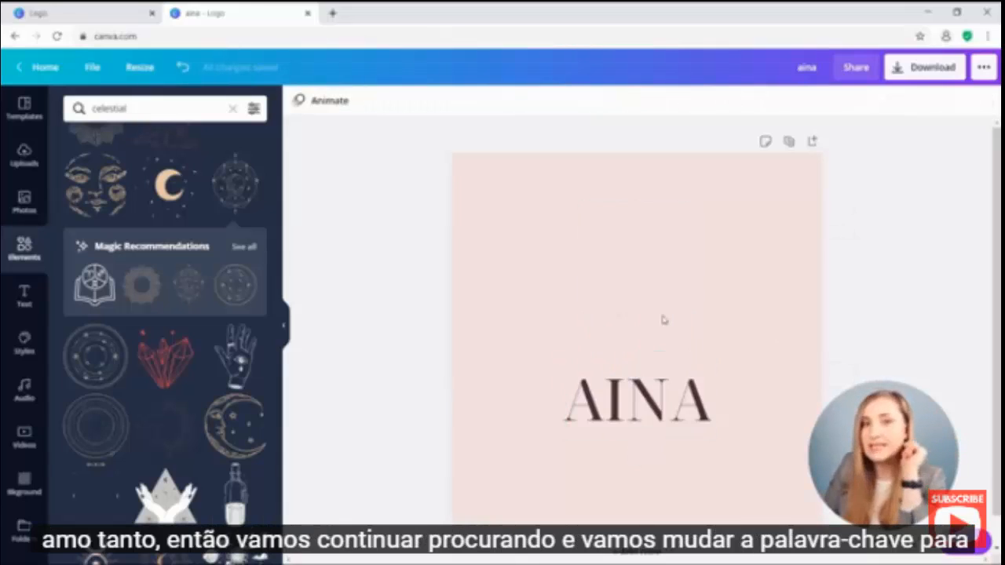
scroll(409, 339, down, 1)
click(232, 108)
text(el)
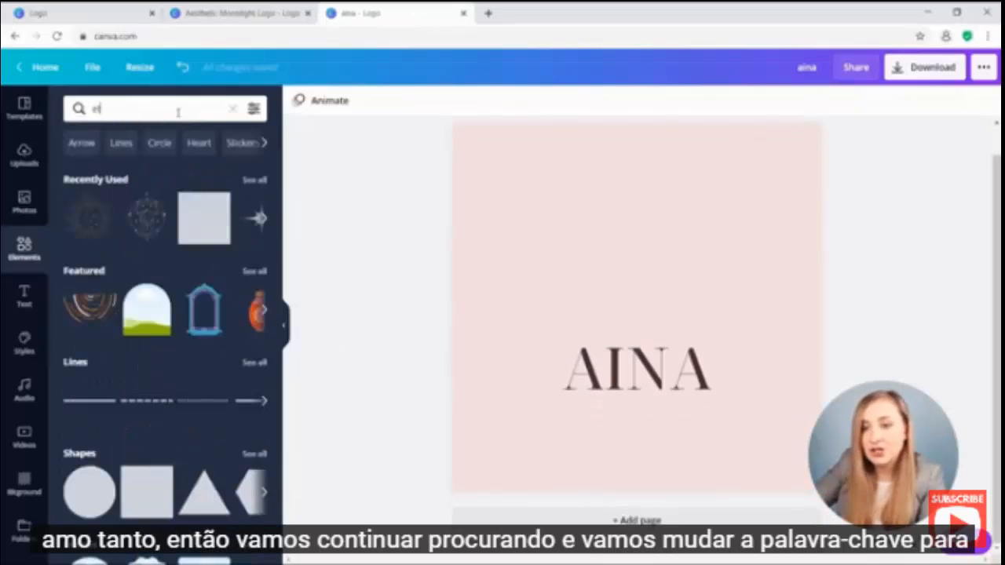
text(here)
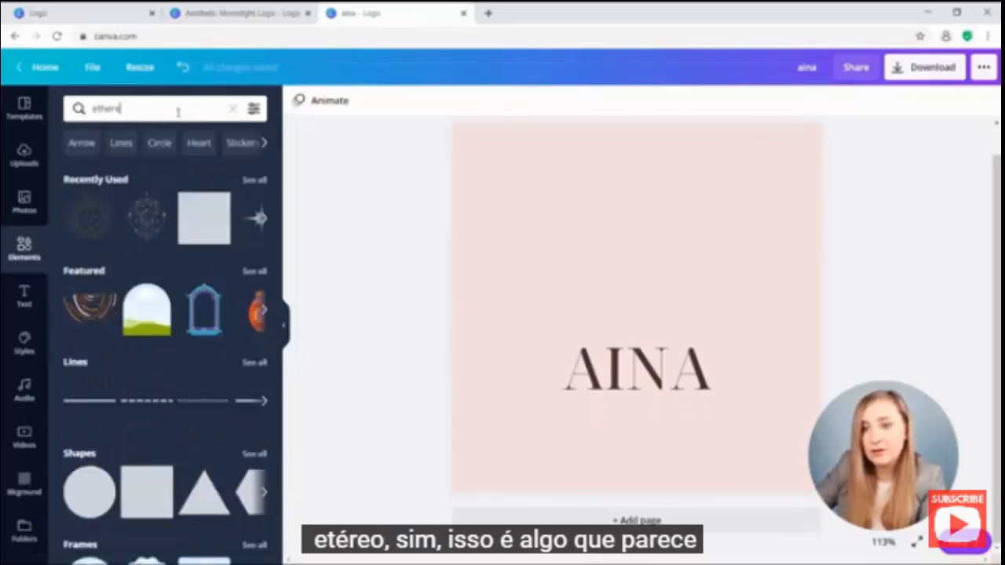
text(al)
key(Return)
click(92, 311)
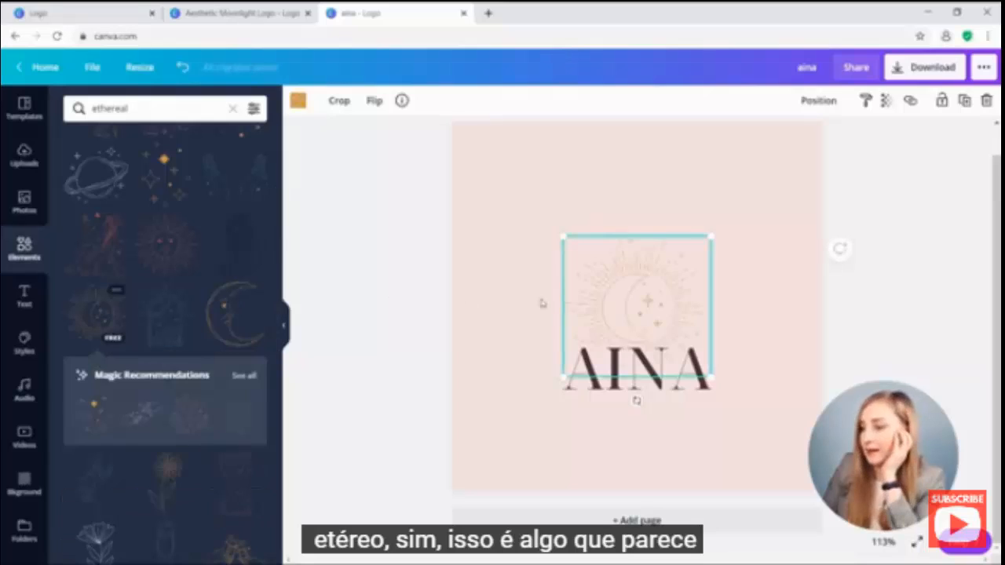
drag(664, 314, 661, 253)
Centre the moon-and-sunburst graphic horizontally on the page.
mouse_move(606, 227)
mouse_down()
mouse_move(585, 228)
mouse_move(613, 227)
mouse_move(595, 239)
mouse_move(606, 241)
mouse_move(597, 227)
mouse_up()
click(819, 101)
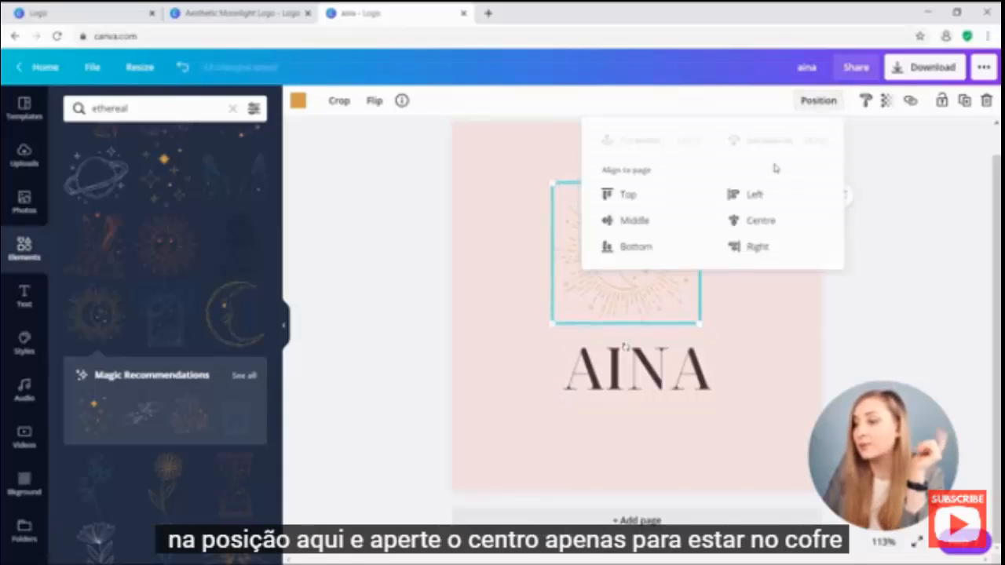
click(765, 222)
click(764, 303)
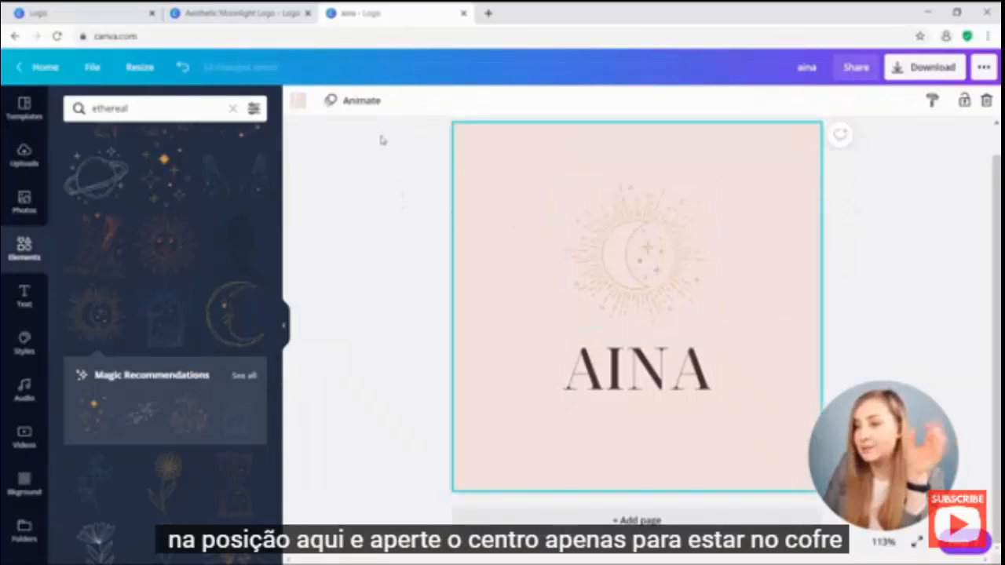
click(581, 230)
Make the moon-sunburst graphic dark brown and nudge it back into place above AINA.
click(298, 101)
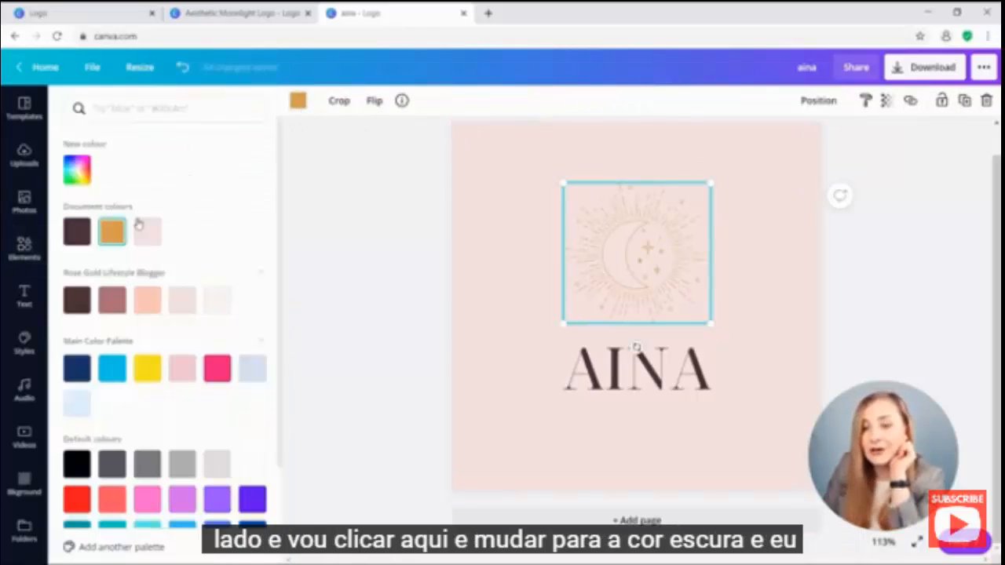
click(77, 299)
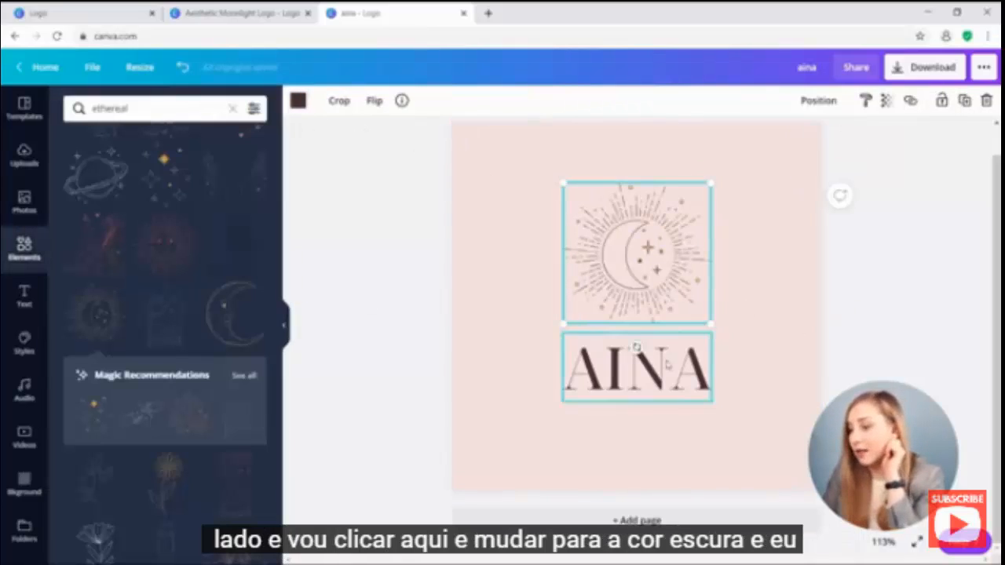
drag(648, 267, 649, 270)
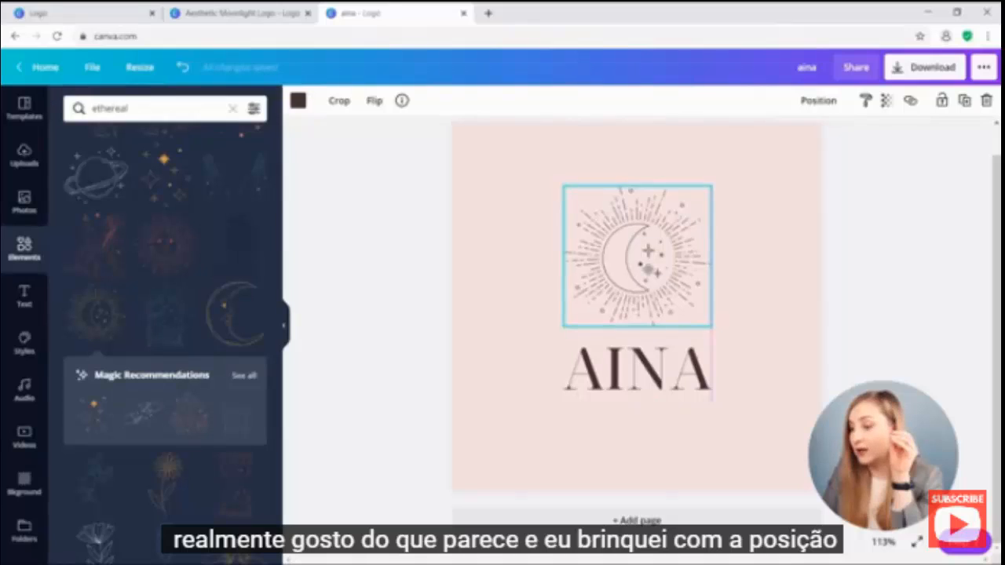
click(638, 369)
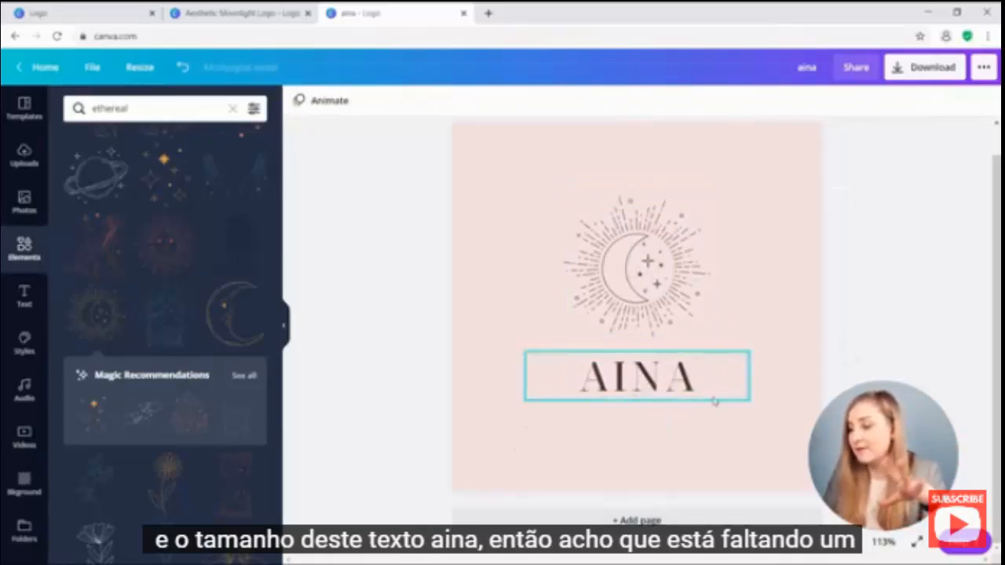
click(22, 297)
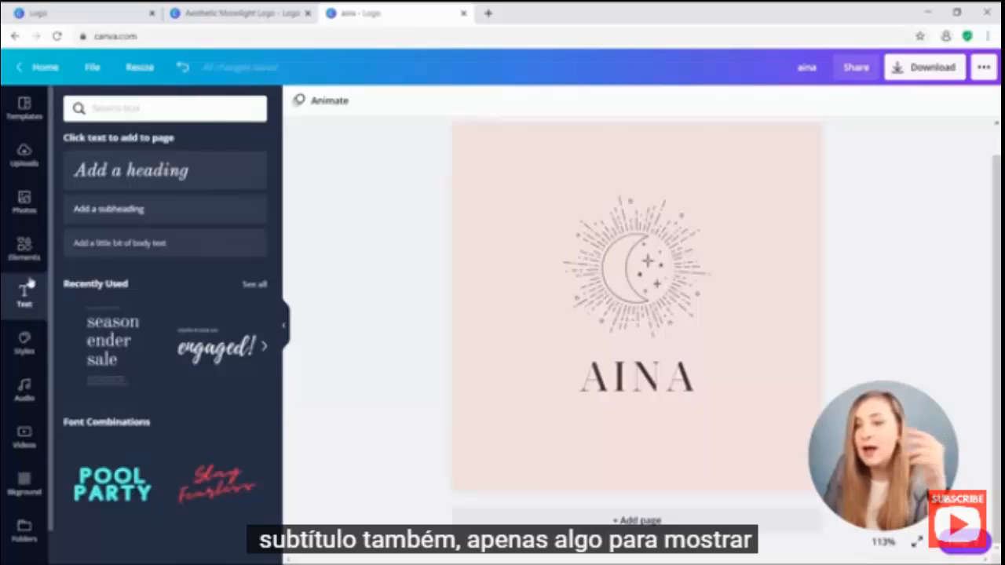
Add a small, non-italic uppercase heading in Noto Serif Display Light at size 13.8.
click(209, 180)
click(373, 105)
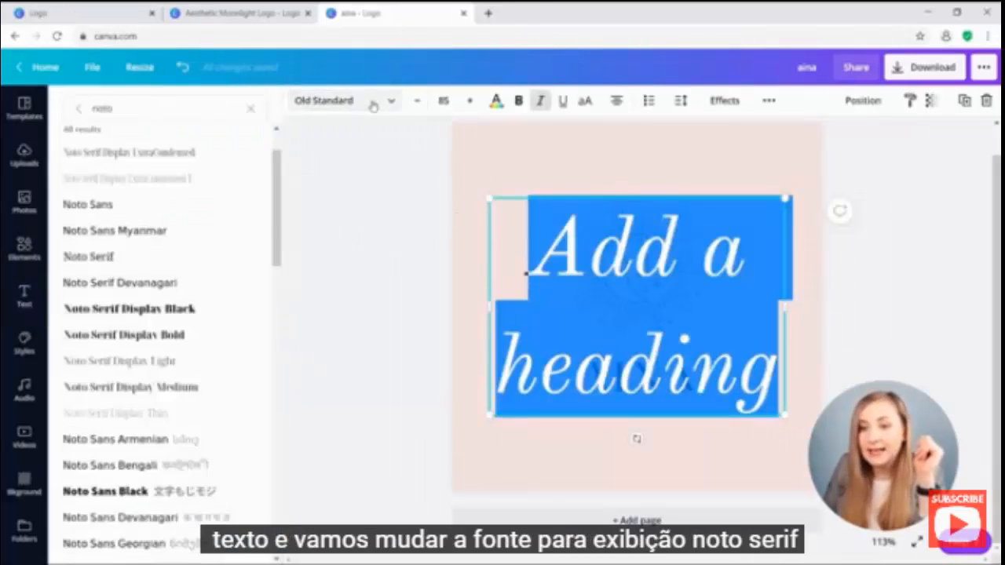
click(199, 368)
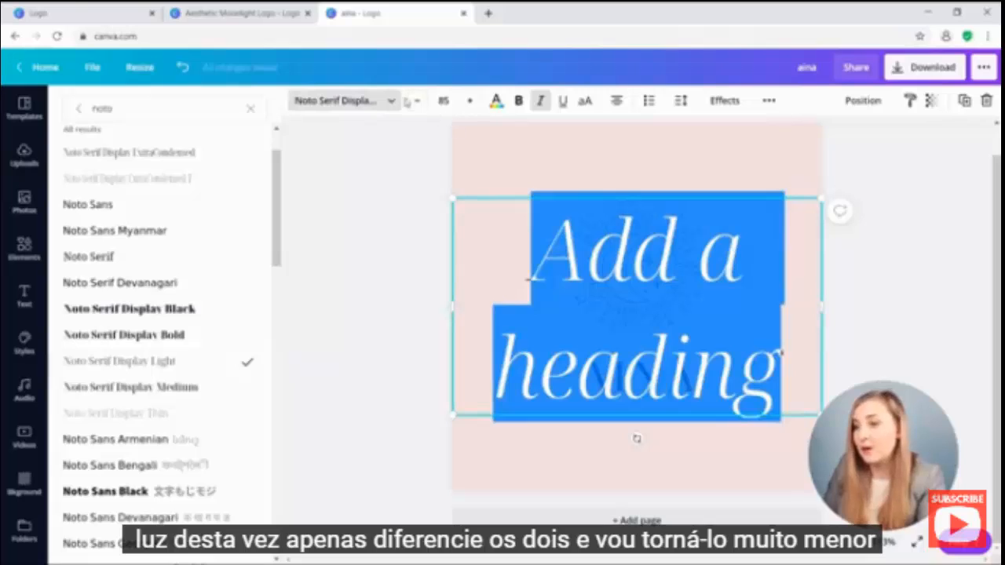
click(420, 102)
click(420, 101)
click(420, 102)
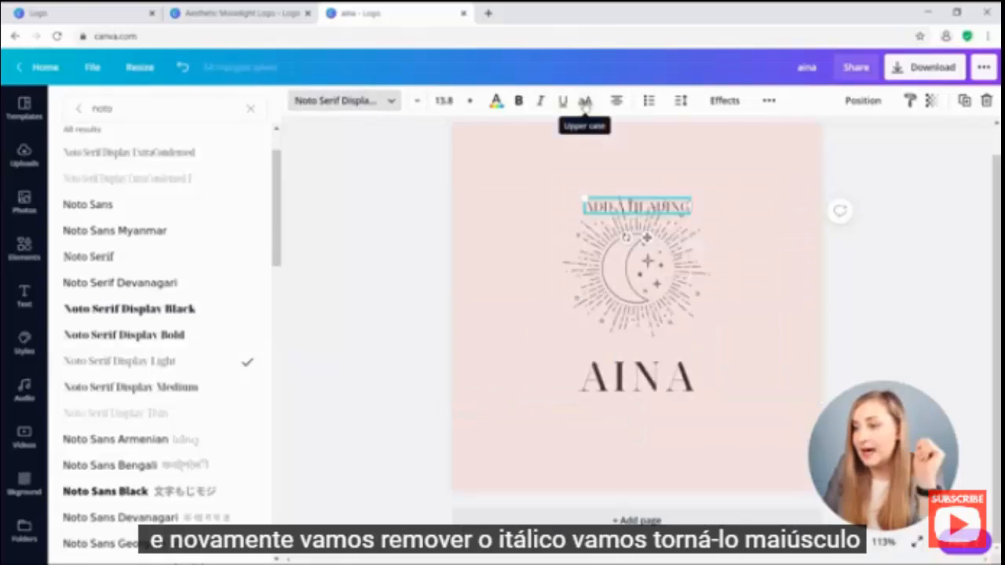
click(585, 103)
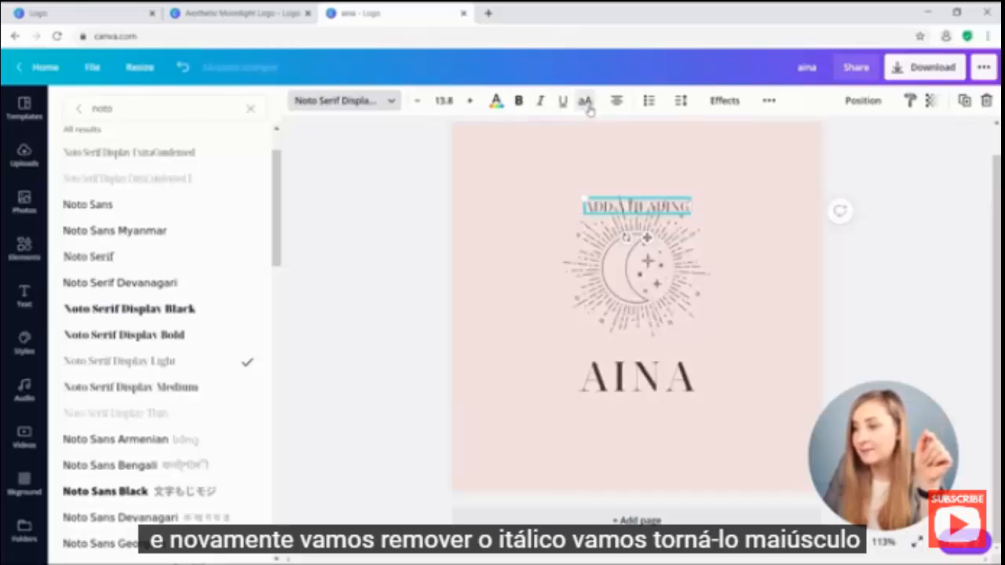
Colour the new heading dark brown, move it below AINA, and retype it as 'JEWELLERY'.
click(496, 101)
click(111, 232)
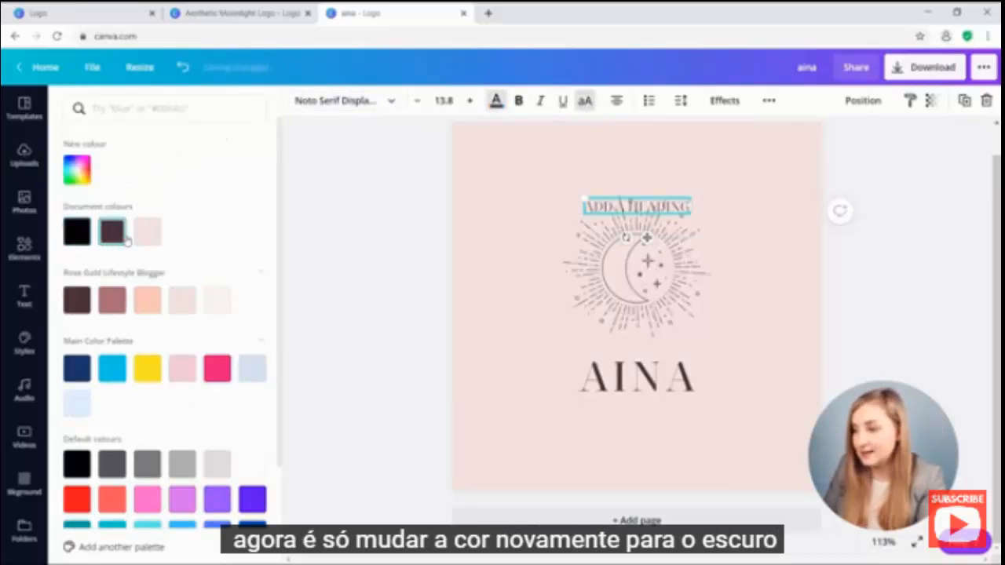
drag(636, 206, 636, 409)
double_click(655, 409)
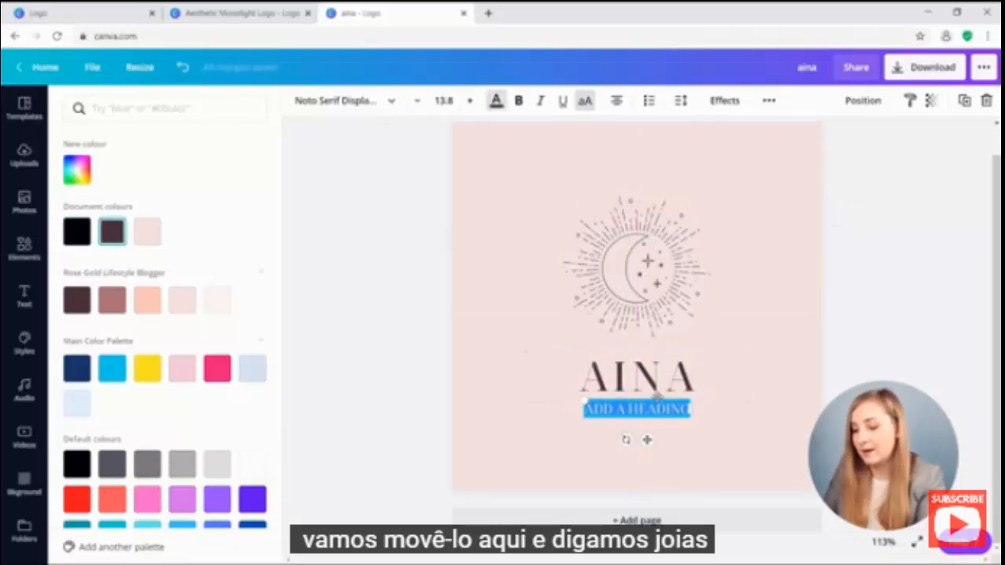
text(JEWELLERY)
key(Escape)
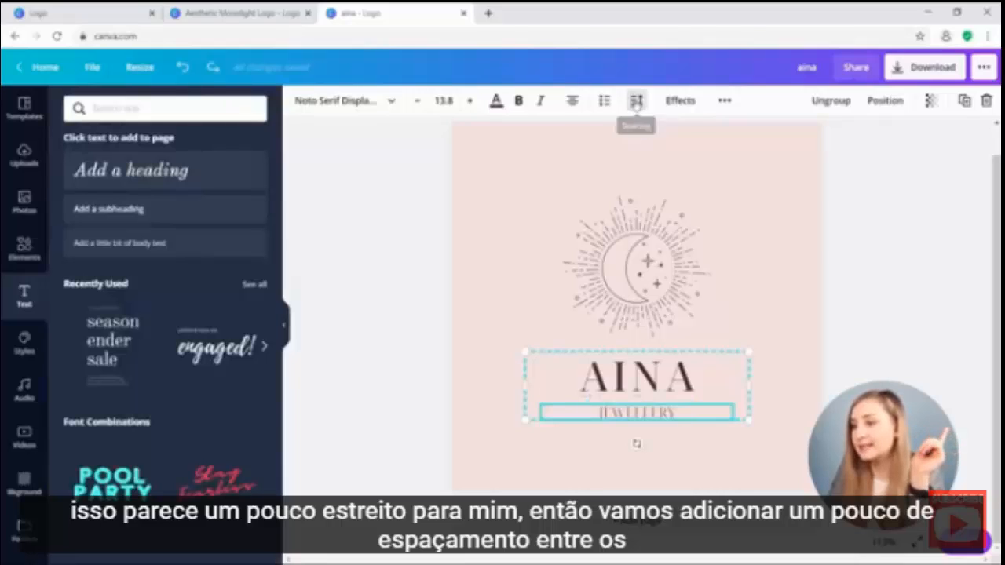
Widen JEWELLERY's letter spacing to 245 so it spans AINA's width.
click(636, 100)
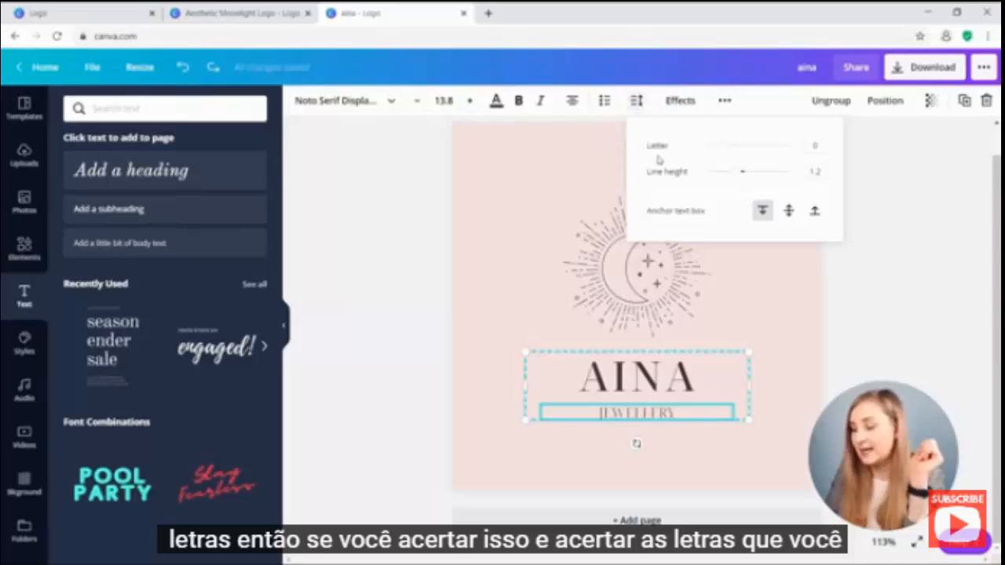
drag(713, 146, 744, 145)
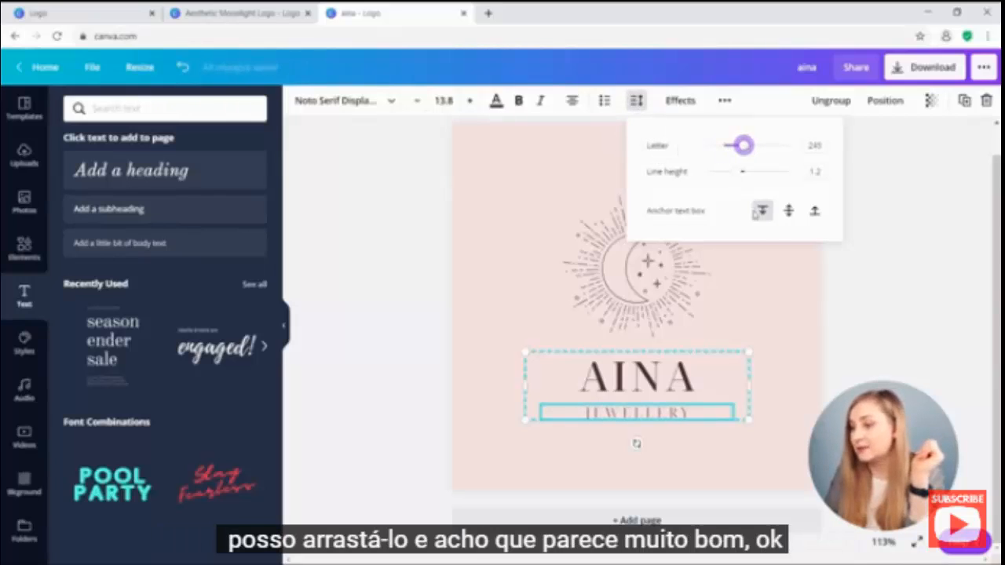
click(889, 326)
scroll(886, 283, up, 1)
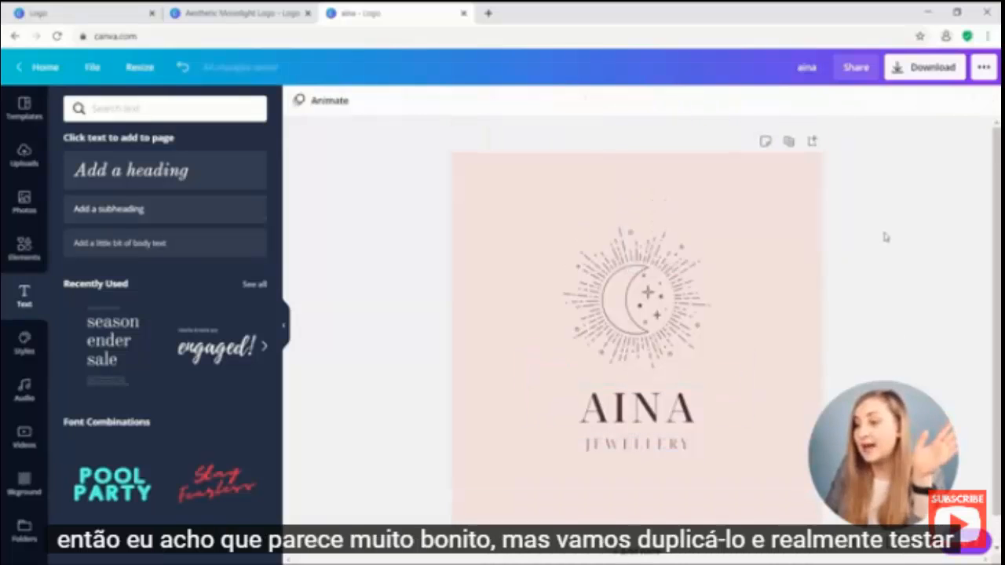
Duplicate the logo page and give the new Page 2 a rose background.
click(788, 142)
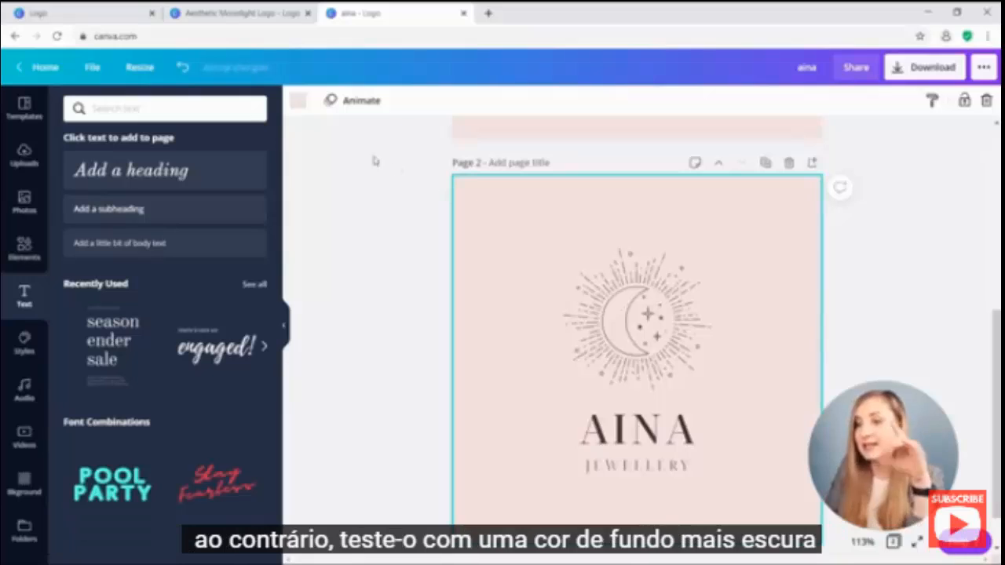
click(298, 107)
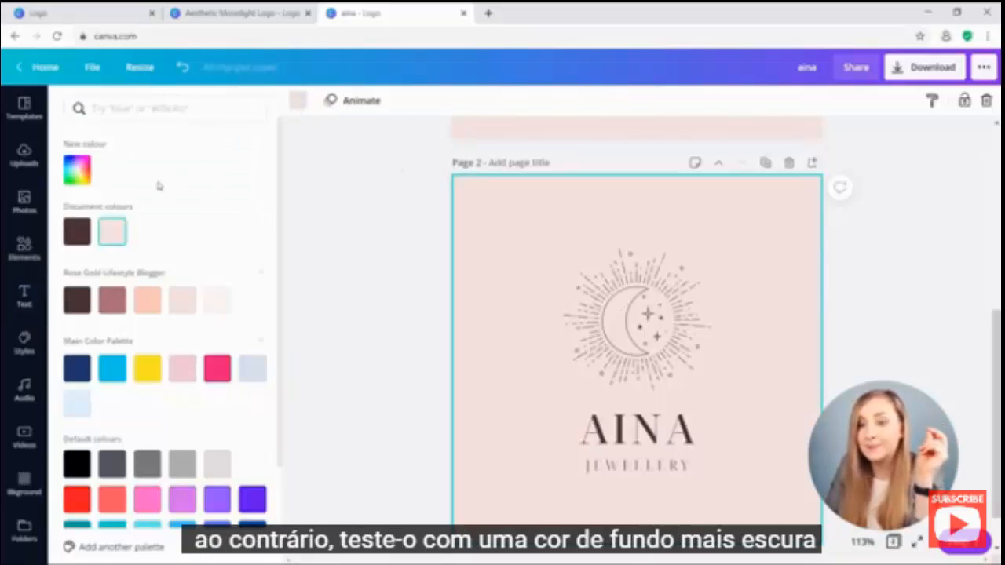
click(77, 303)
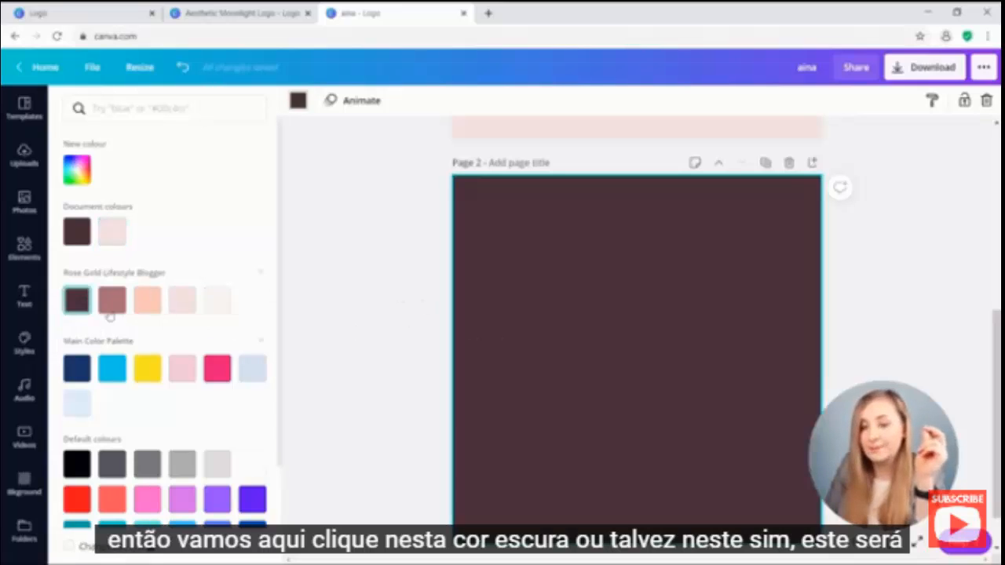
click(111, 304)
Recolour the moon-sunburst symbol, AINA and JEWELLERY light pink on Page 2.
click(648, 316)
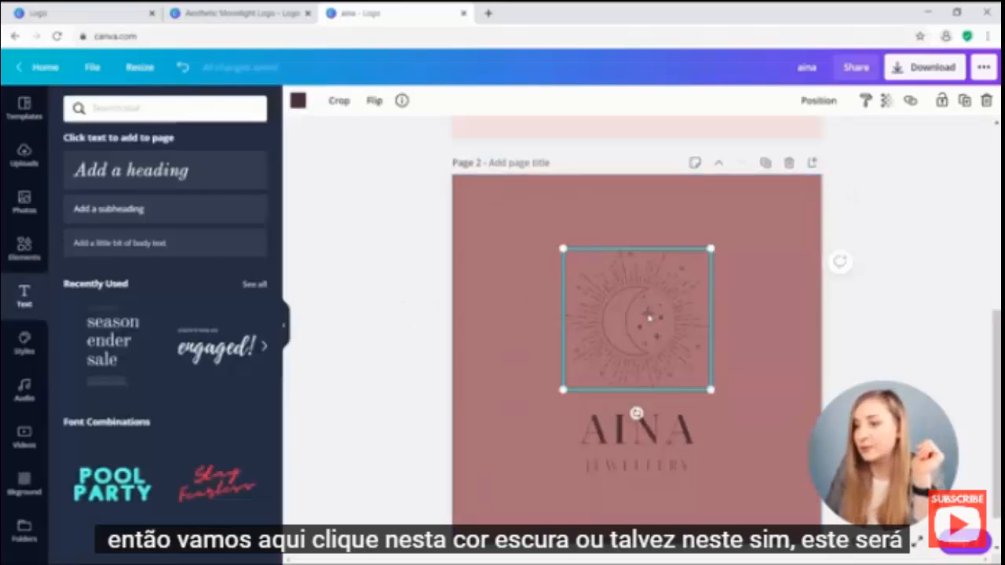
click(298, 101)
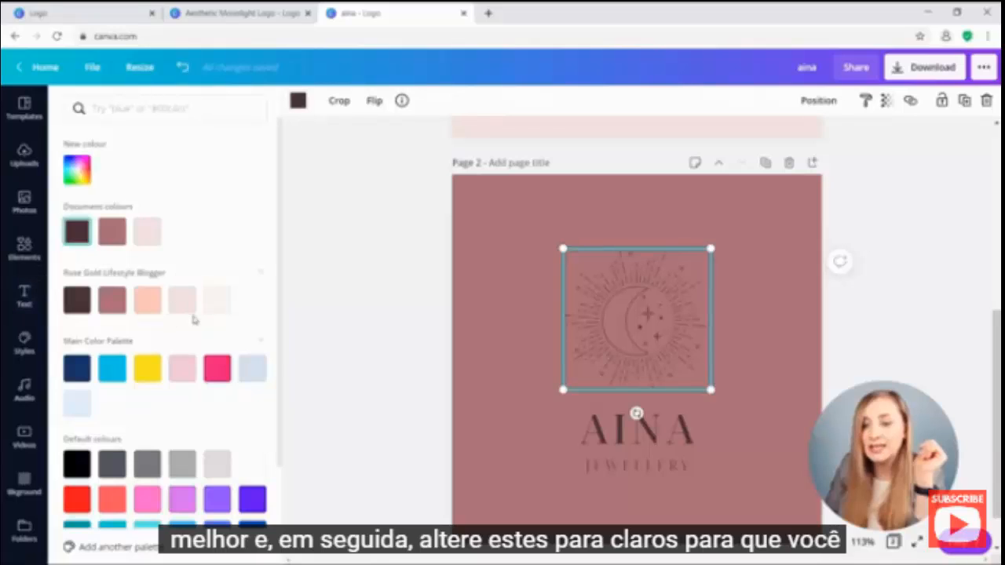
click(185, 301)
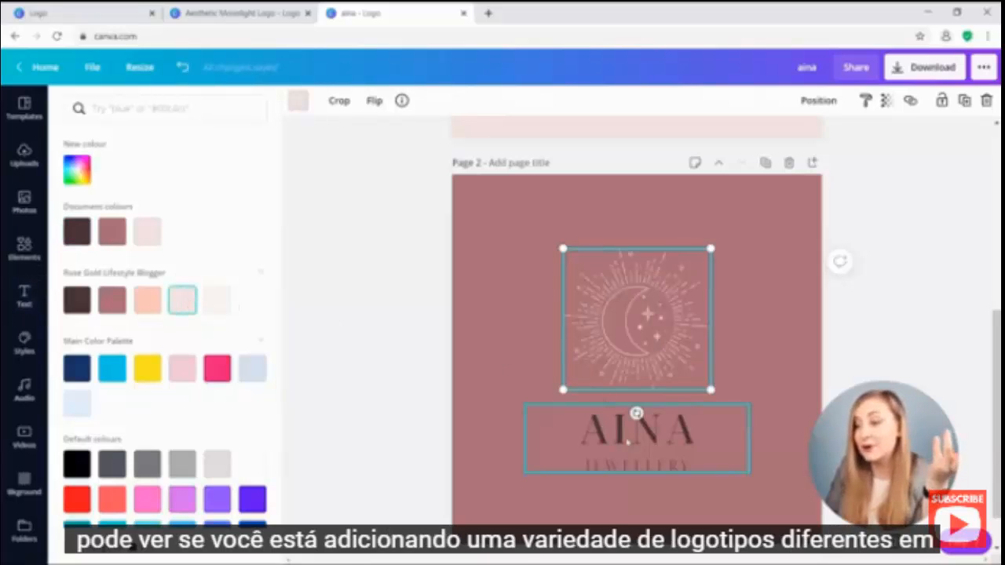
click(626, 442)
click(497, 102)
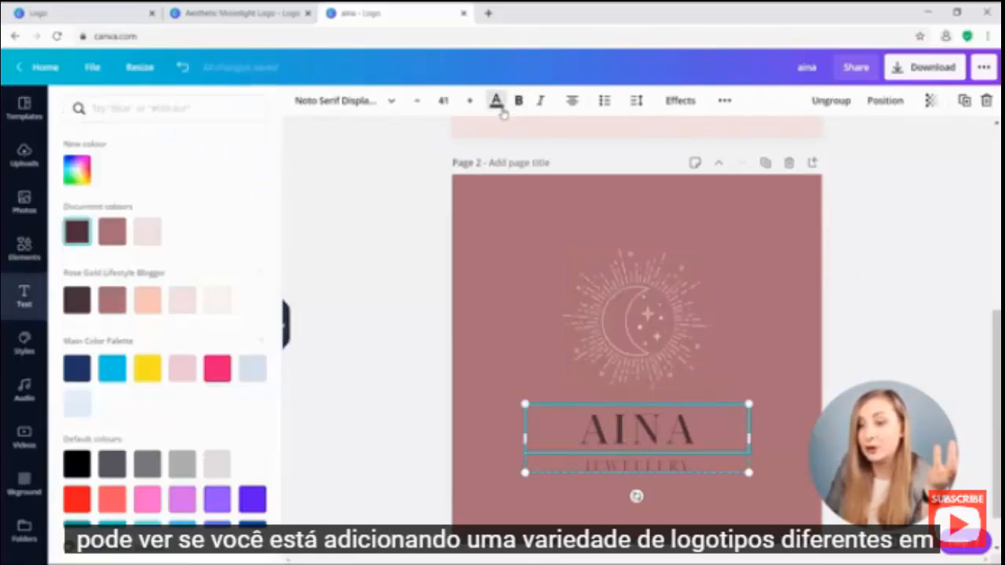
click(189, 307)
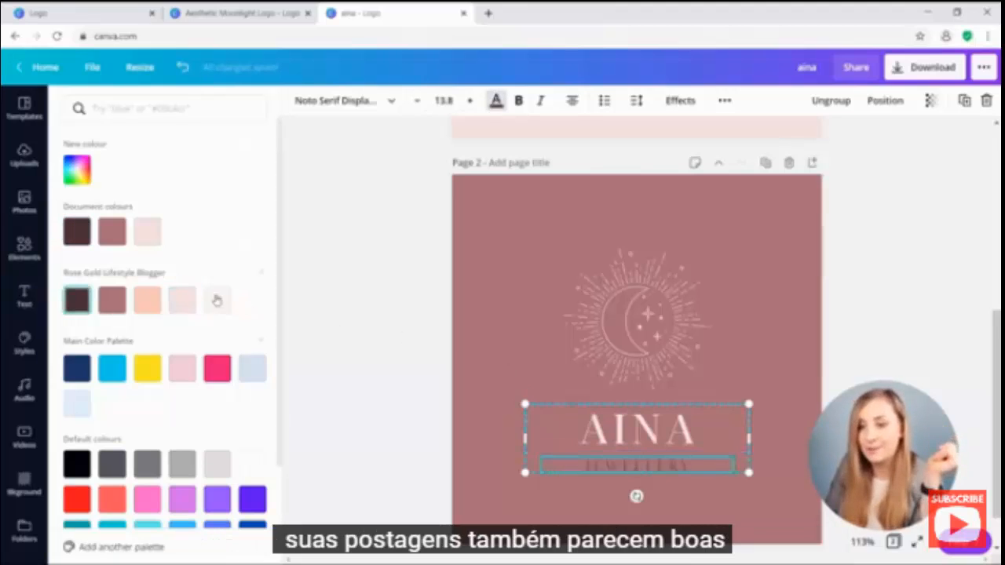
click(954, 228)
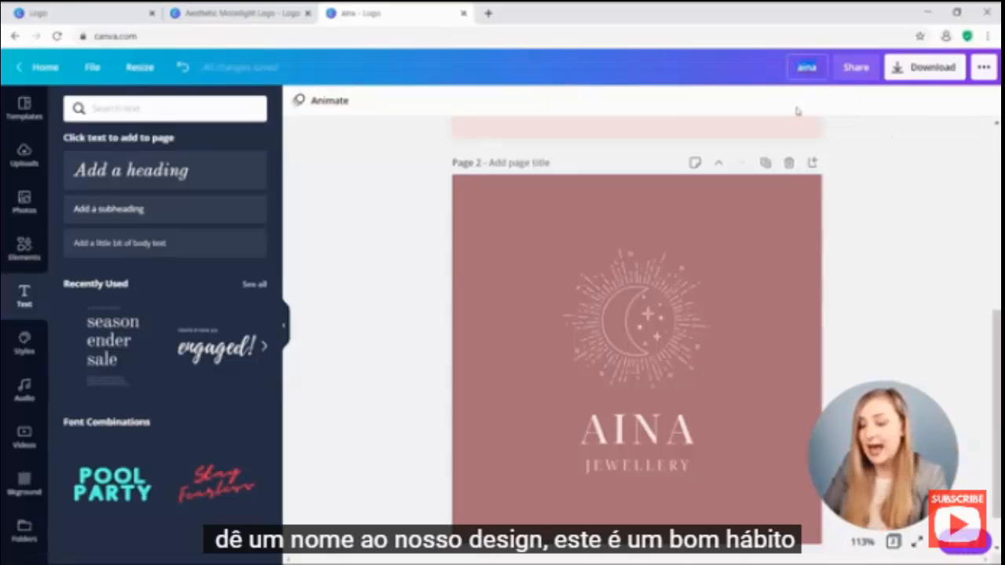
Change the design title from 'aina' to 'AINA Jewellery Logo'.
text(AINA Jewellery Lo)
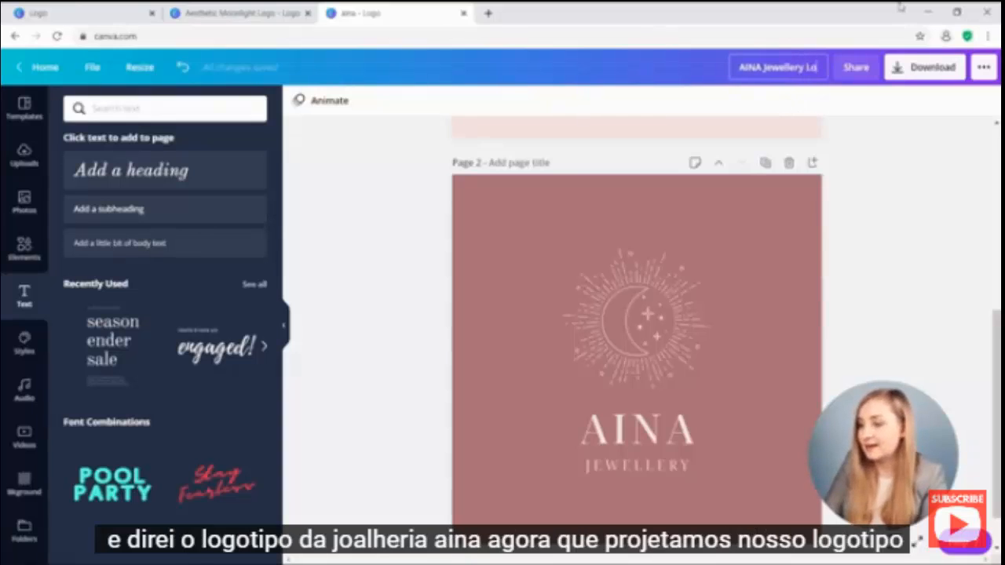
text(go)
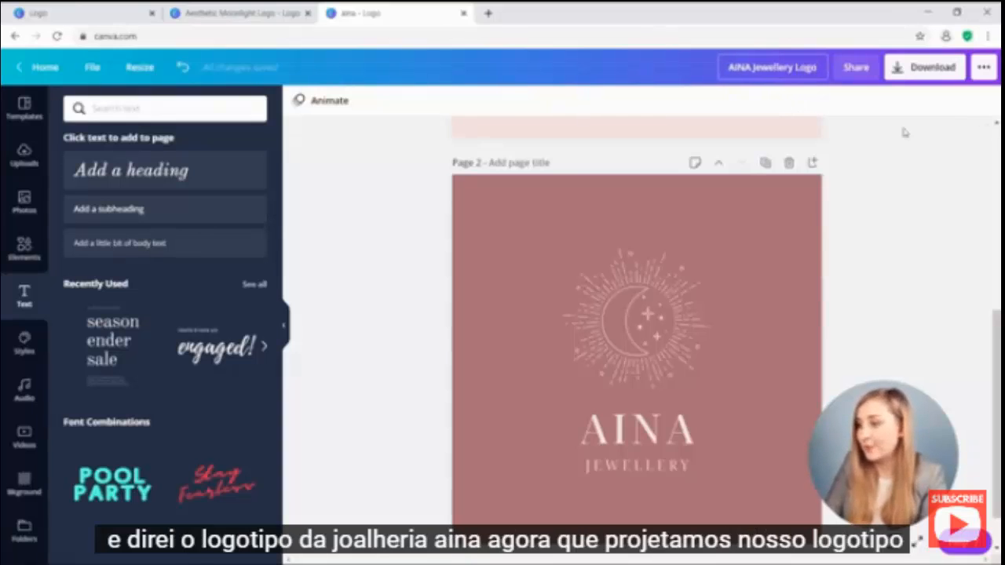
key(Return)
scroll(904, 133, up, 5)
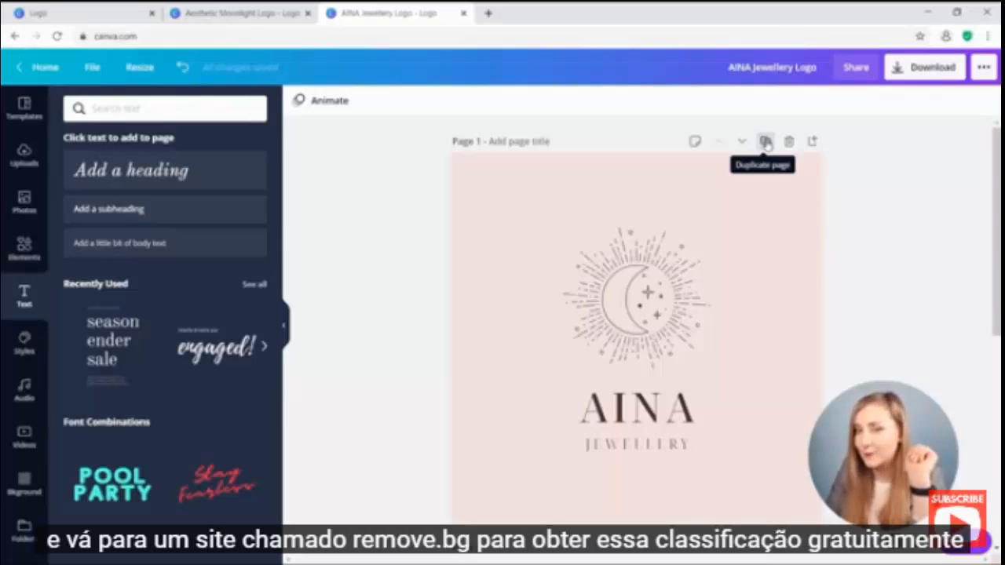
Duplicate the pale pink logo page, move the copy to last place, and make its background white.
click(765, 142)
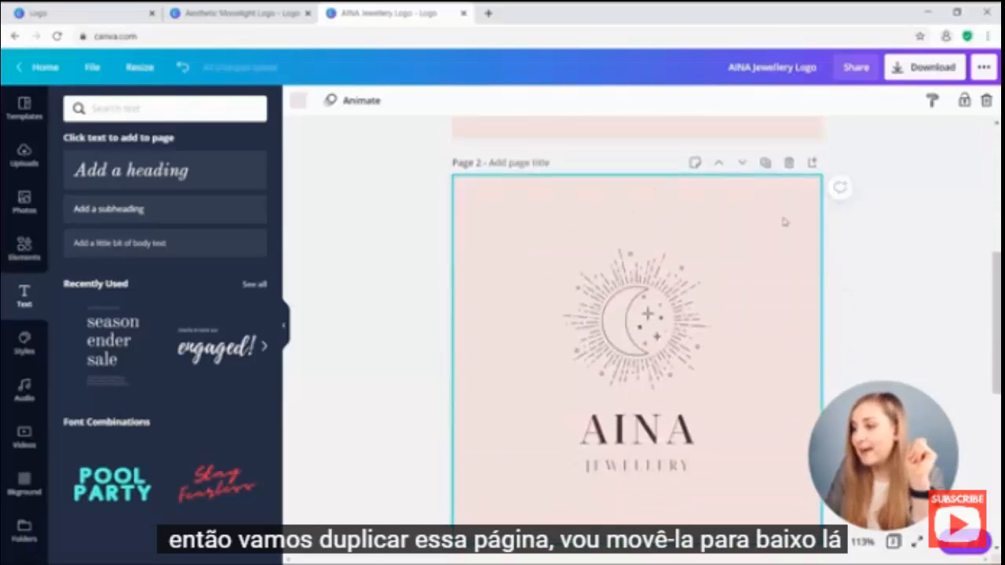
click(741, 162)
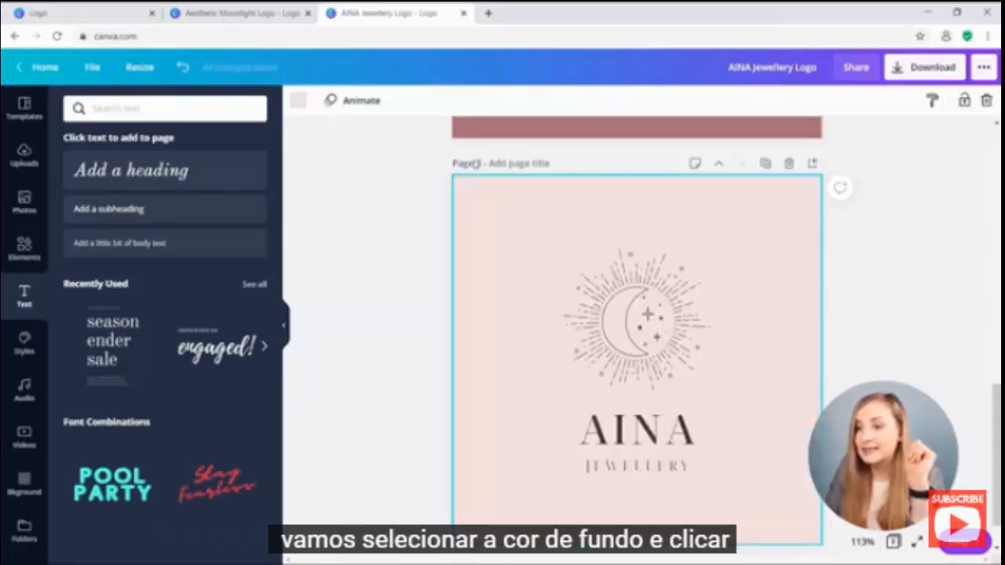
click(298, 100)
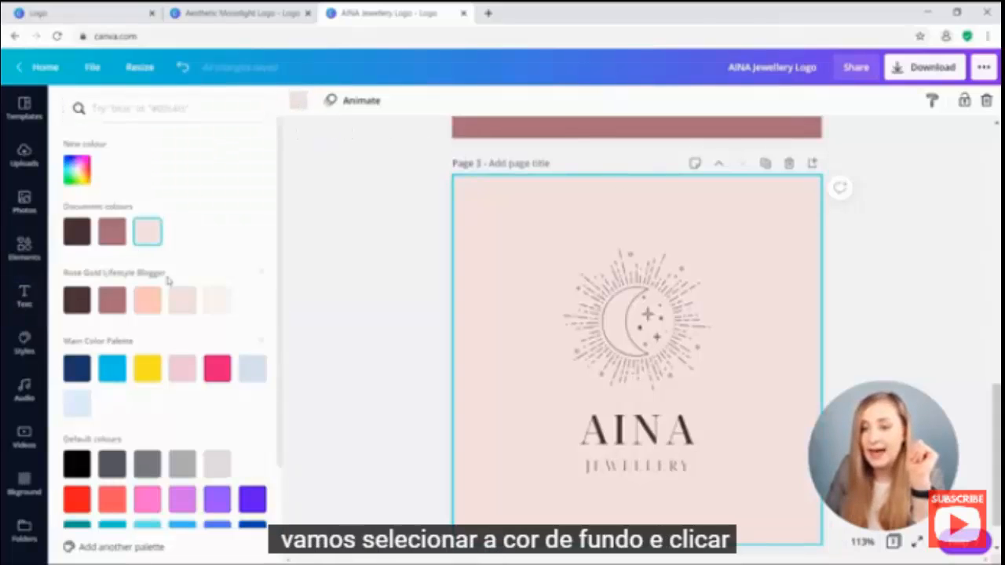
click(252, 463)
click(370, 351)
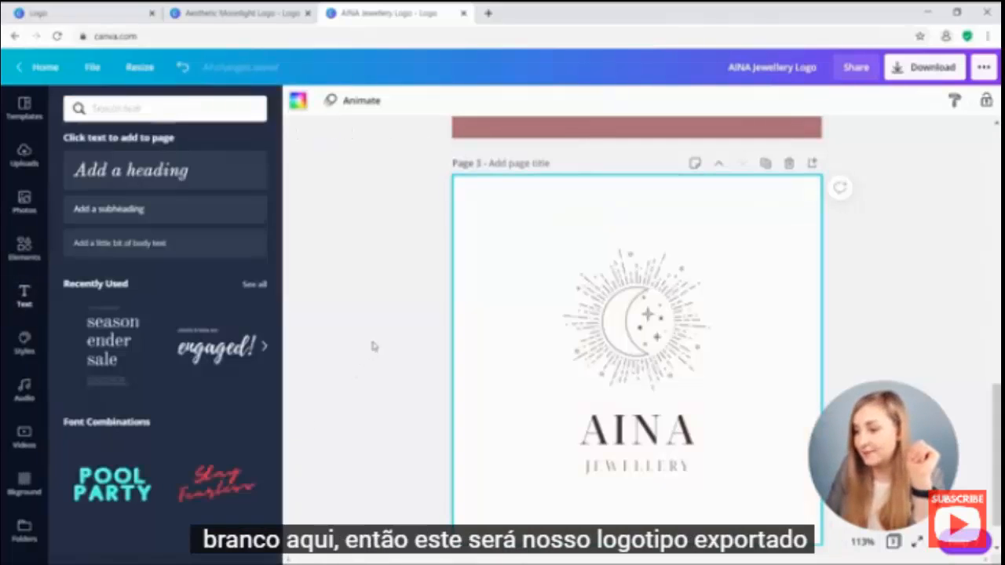
scroll(739, 341, down, 1)
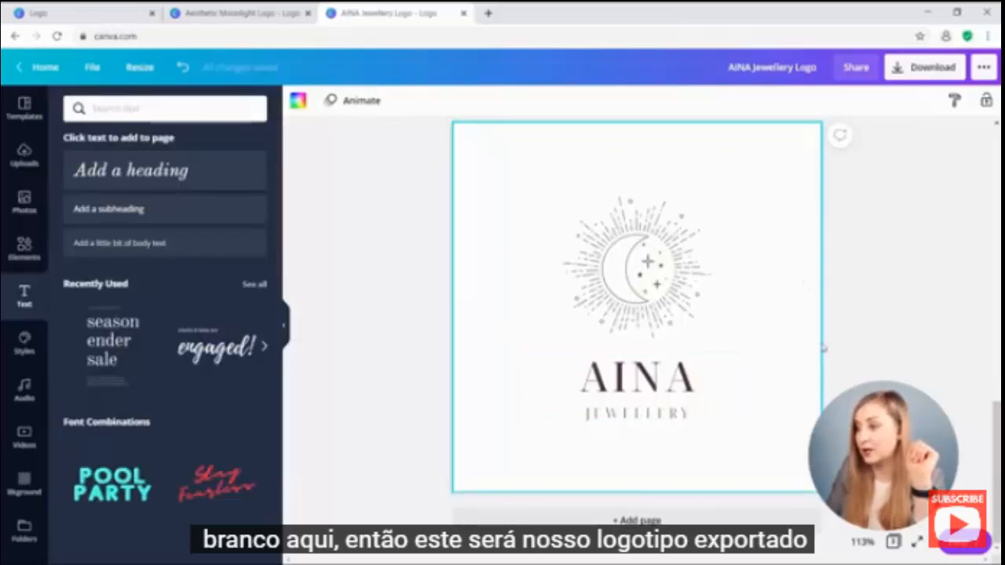
Download only Page 3 as a PNG file.
click(919, 67)
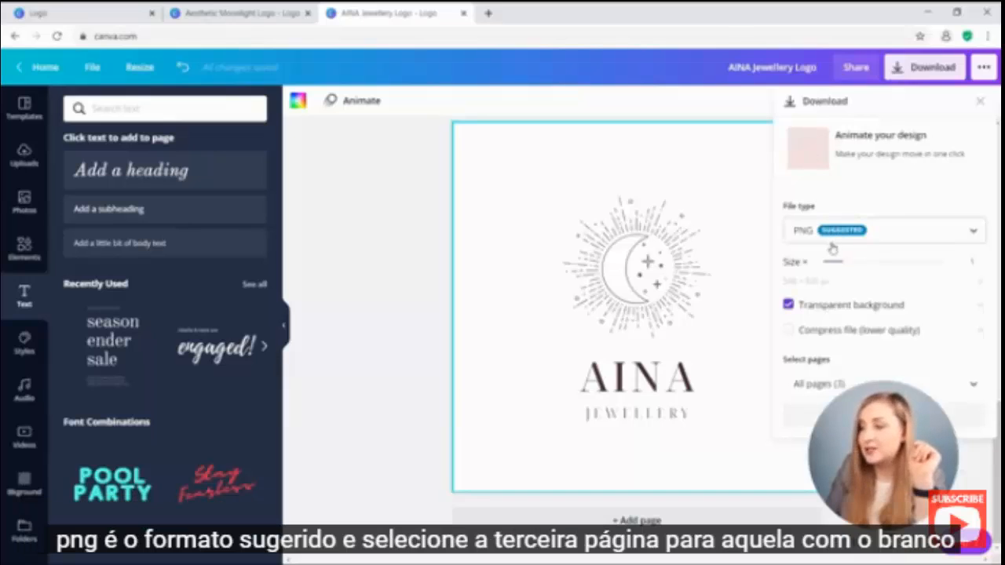
click(821, 384)
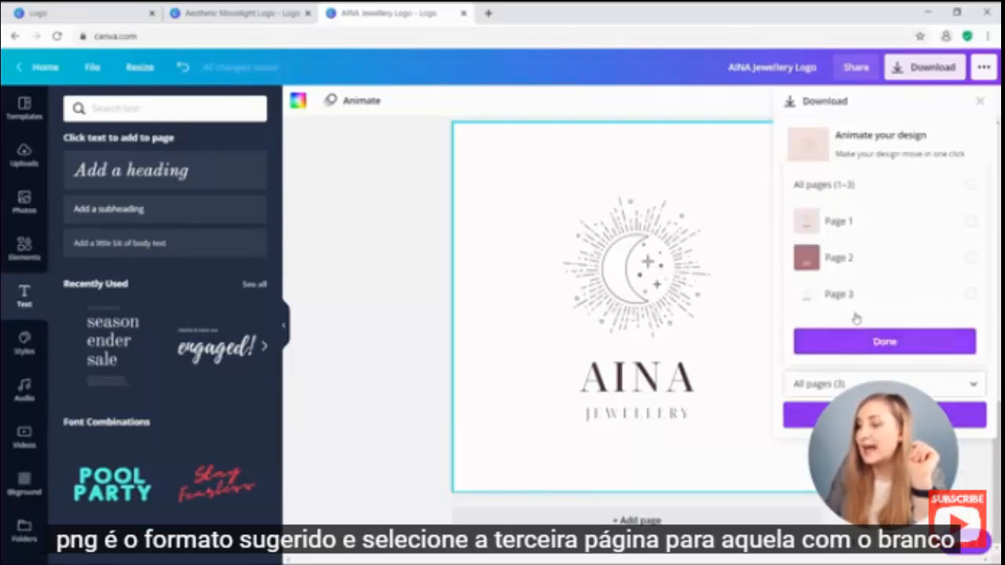
click(859, 297)
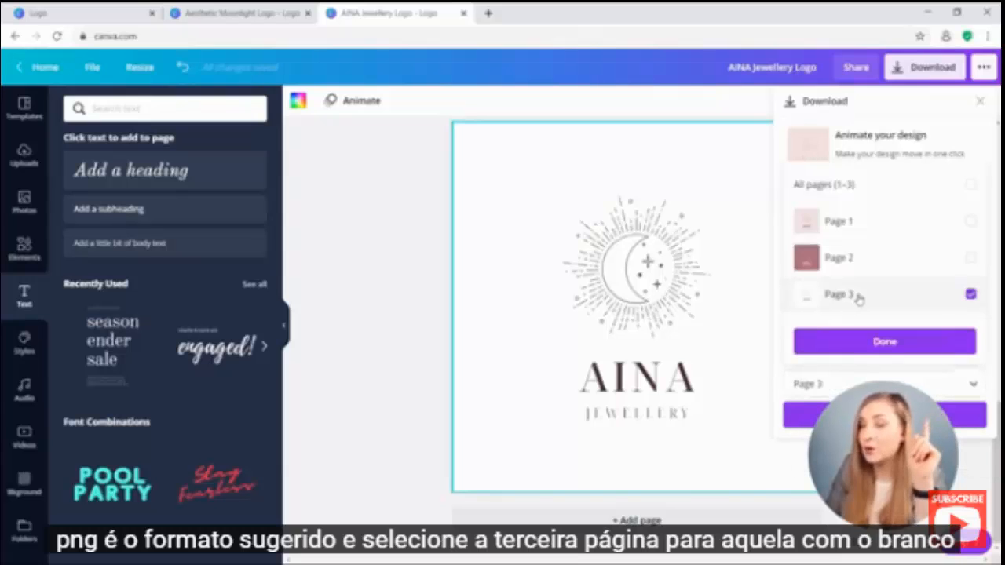
click(854, 342)
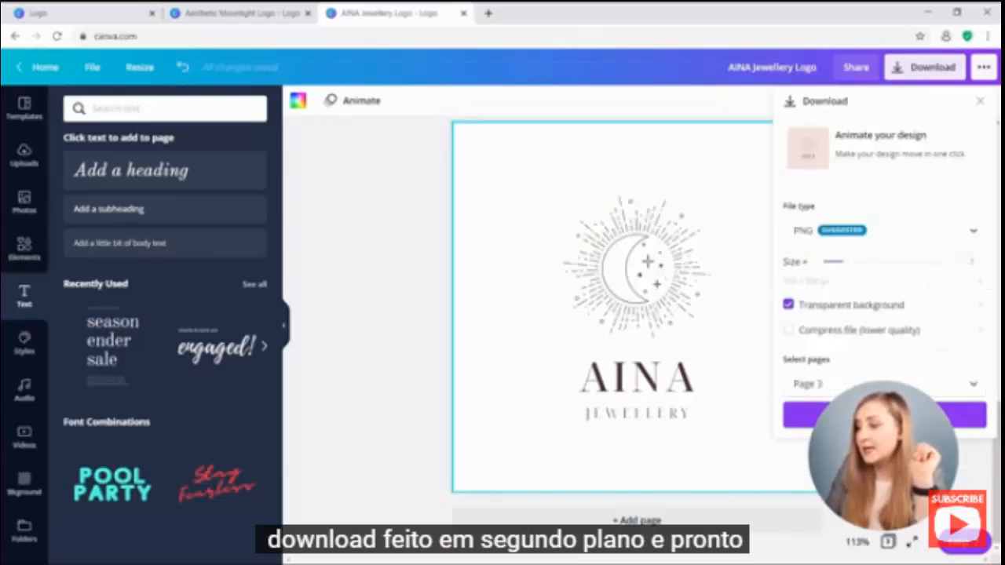
click(793, 414)
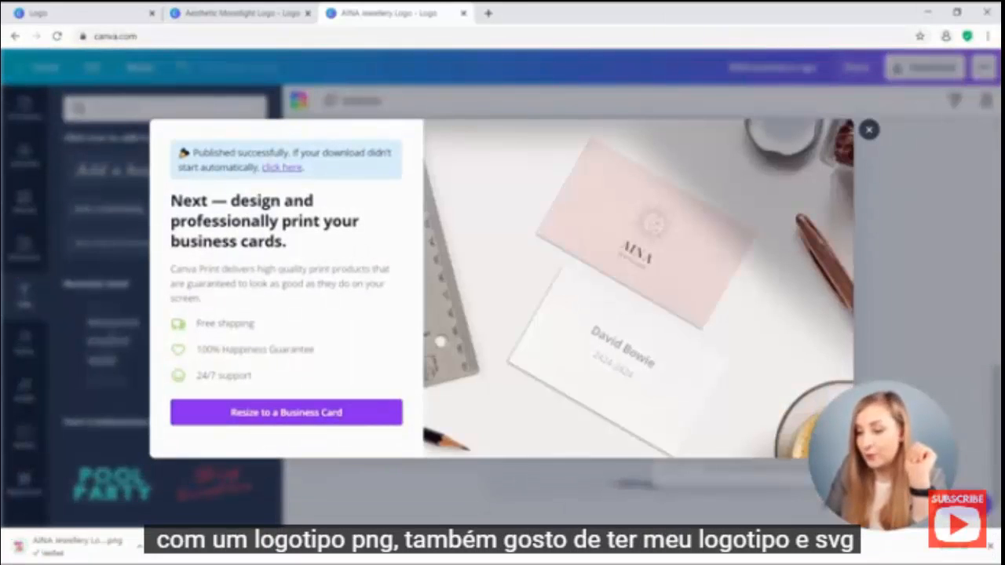
Dismiss the business-card promotion and download Page 3 again as an SVG file.
click(868, 129)
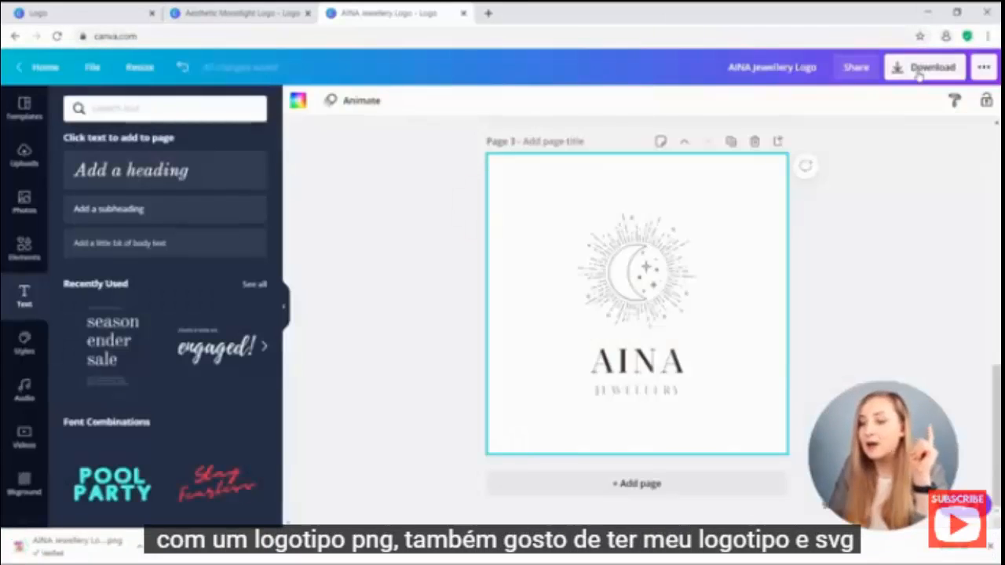
click(925, 66)
click(828, 234)
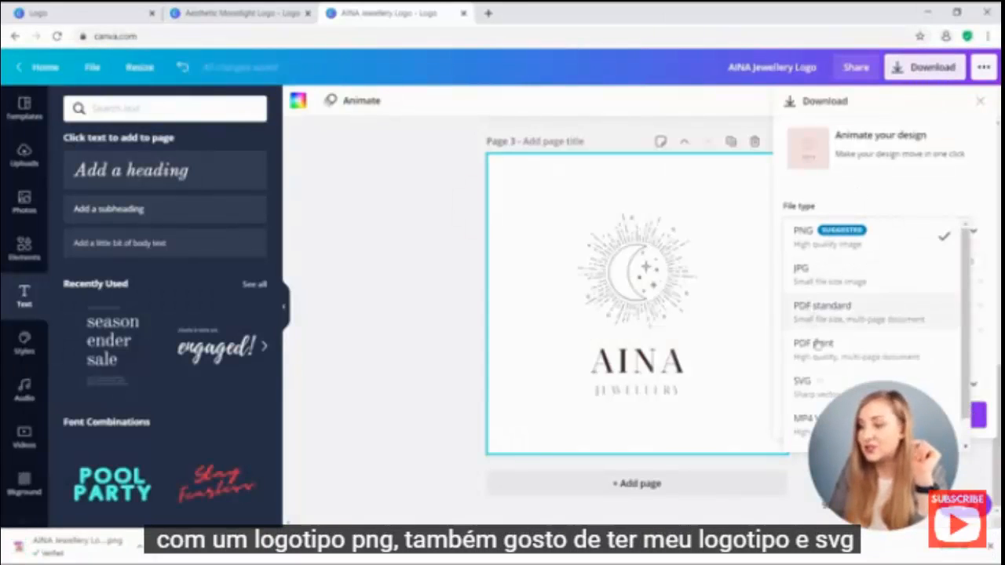
click(813, 385)
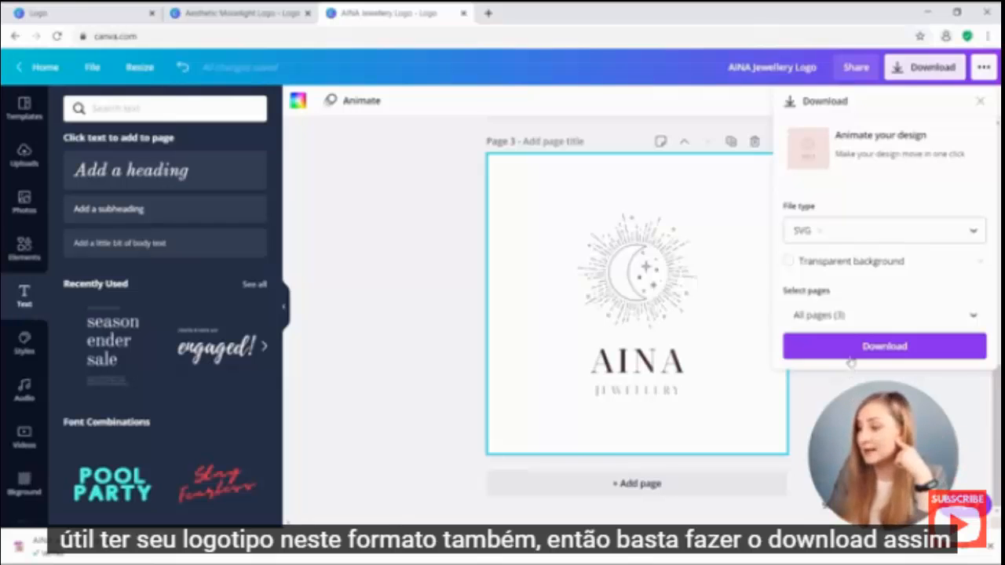
click(853, 315)
click(842, 231)
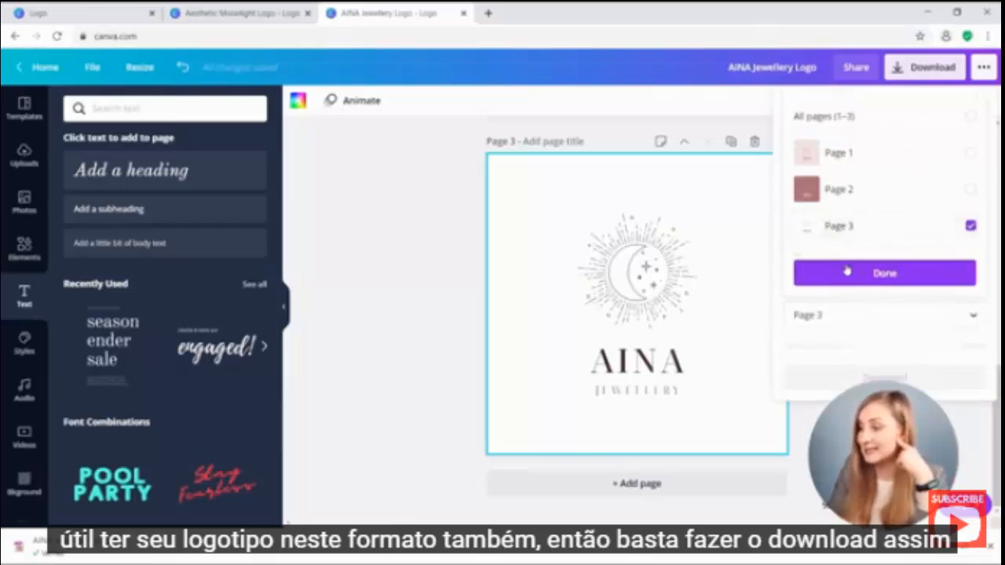
click(847, 271)
click(845, 347)
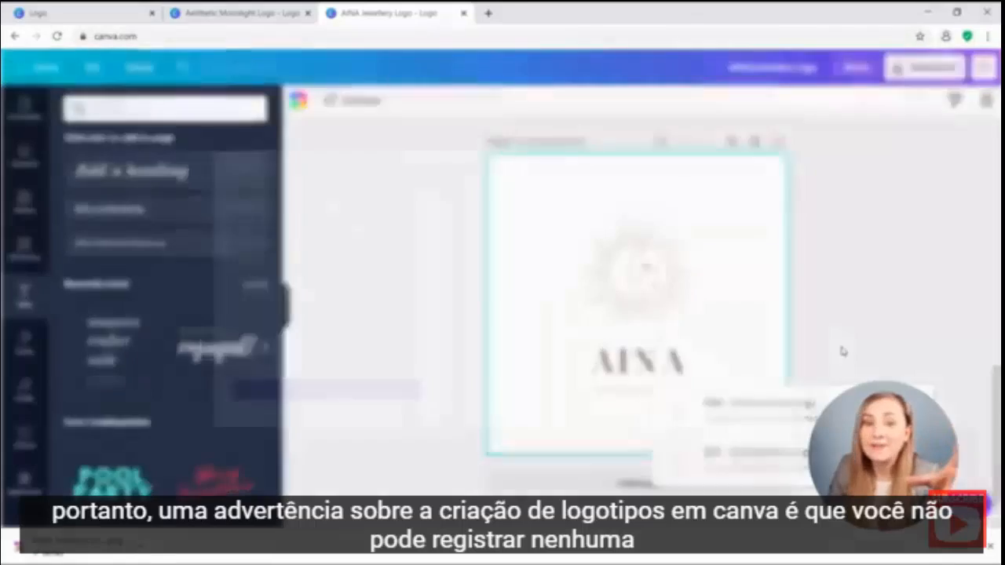